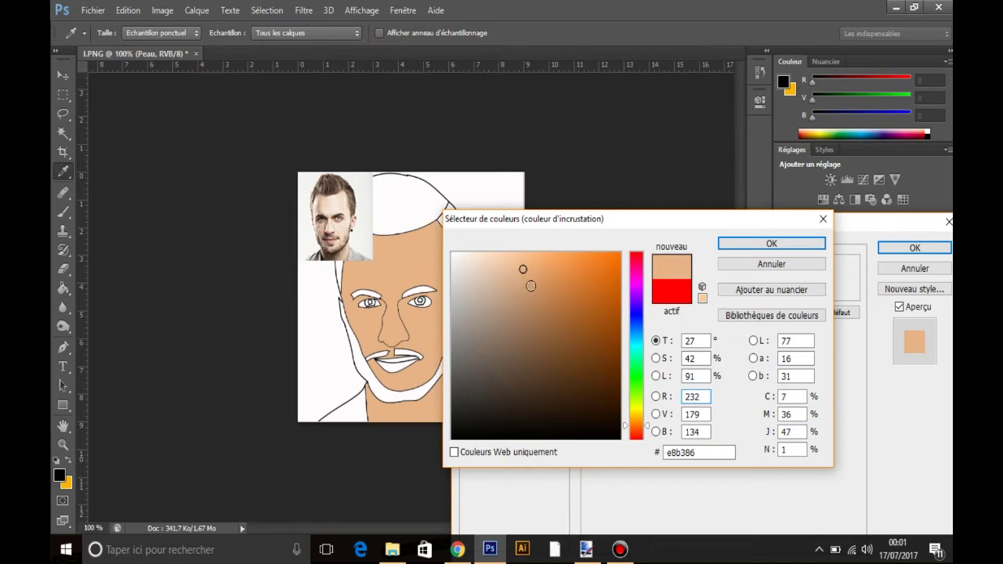
# Step: Apply the colour e8b386 as the Peau layer's colour overlay and collapse its effects list
pyautogui.click(771, 243)
pyautogui.click(914, 248)
pyautogui.click(939, 352)
# Step: Try to select the beard area on the Calque 0 line drawing with the Magic Wand
pyautogui.click(878, 384)
pyautogui.click(845, 441)
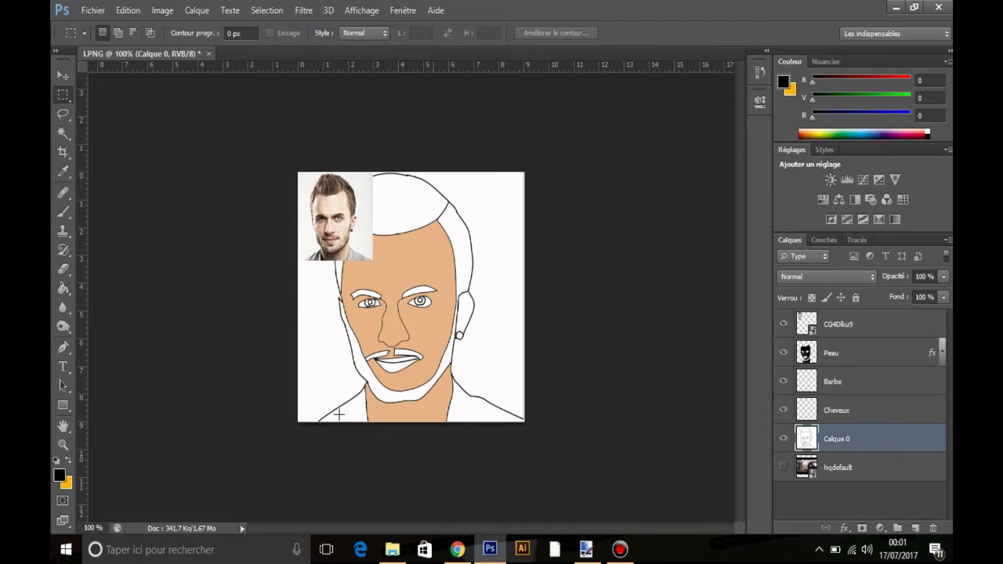
pyautogui.click(63, 133)
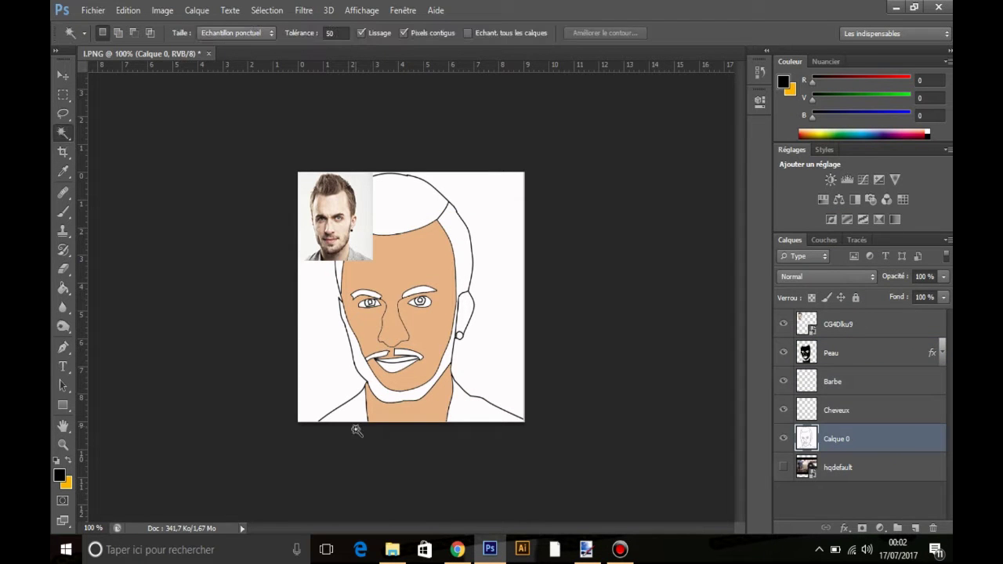
pyautogui.click(397, 398)
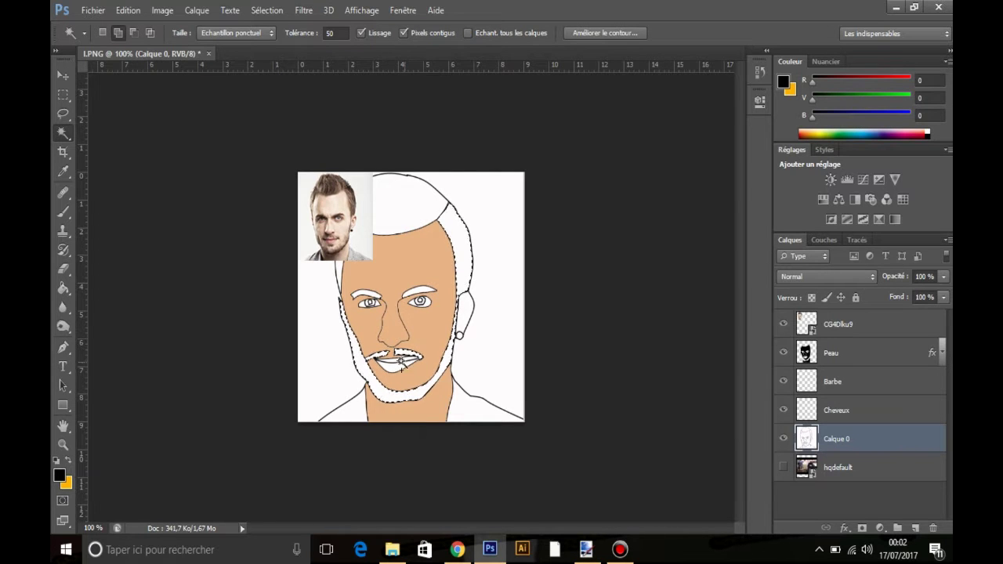
pyautogui.hotkey('ctrl', 'd')
# Step: Try to draw a dividing mark across the left sideburn on Calque 0 with a 4 px Pencil
pyautogui.scroll(5, 329, 390)
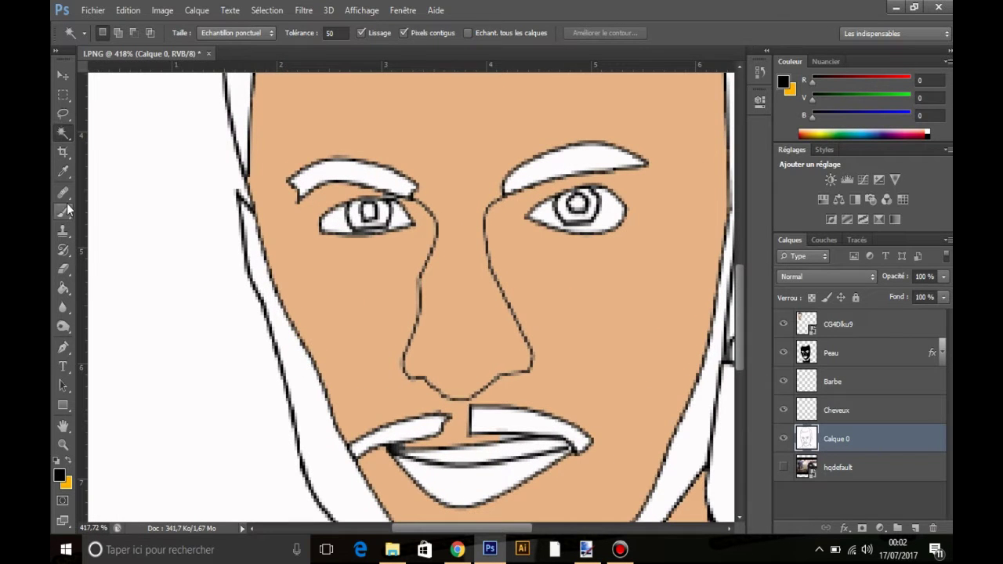
pyautogui.click(67, 208)
pyautogui.click(117, 33)
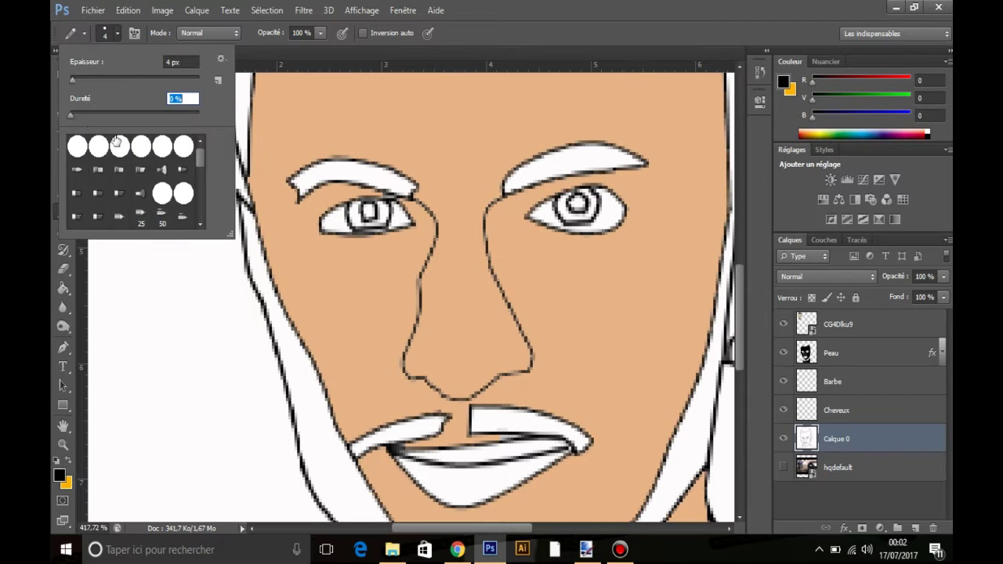
pyautogui.scroll(-2, 110, 155)
pyautogui.click(819, 500)
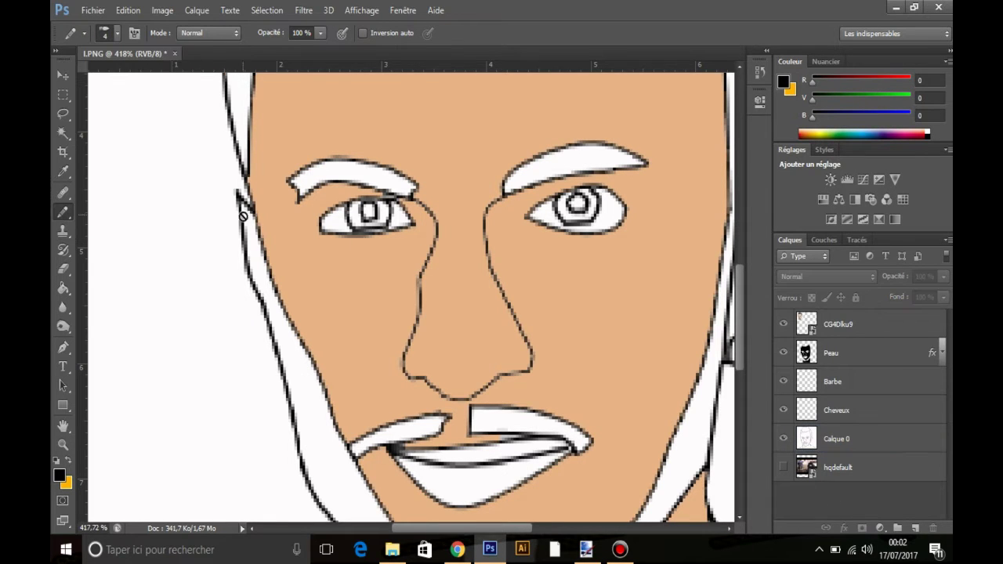
pyautogui.click(850, 380)
pyautogui.click(834, 436)
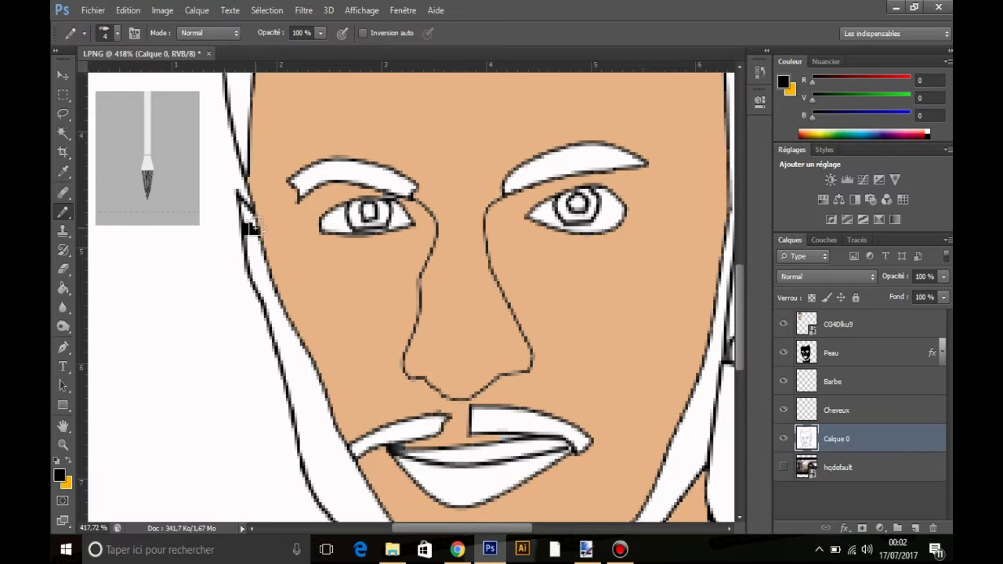
pyautogui.scroll(-5, 263, 309)
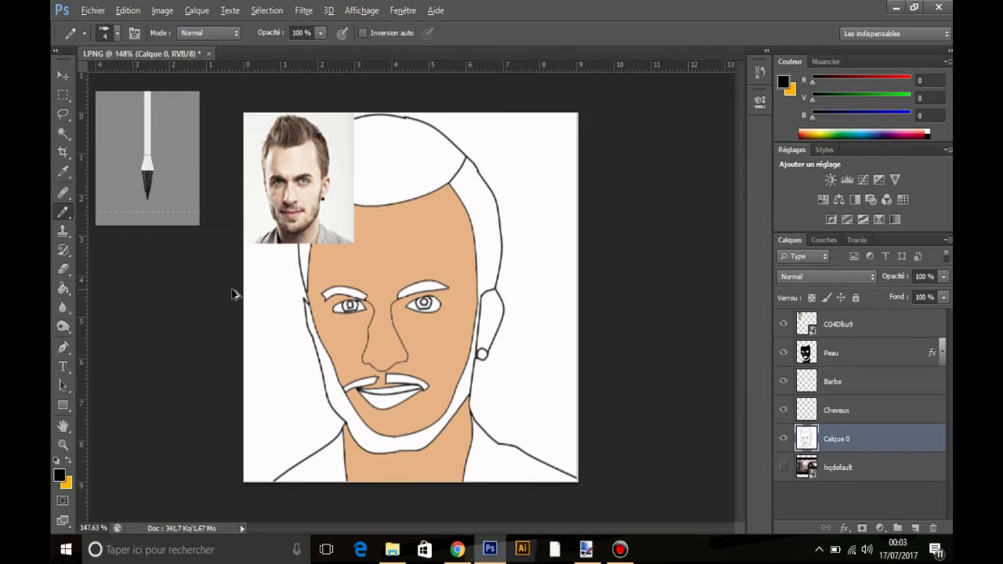
# Step: Choose a preset tip for the Pencil and set its thickness to 1 px, keeping Normal mode
pyautogui.rightClick(66, 218)
pyautogui.click(118, 222)
pyautogui.click(117, 34)
pyautogui.click(181, 171)
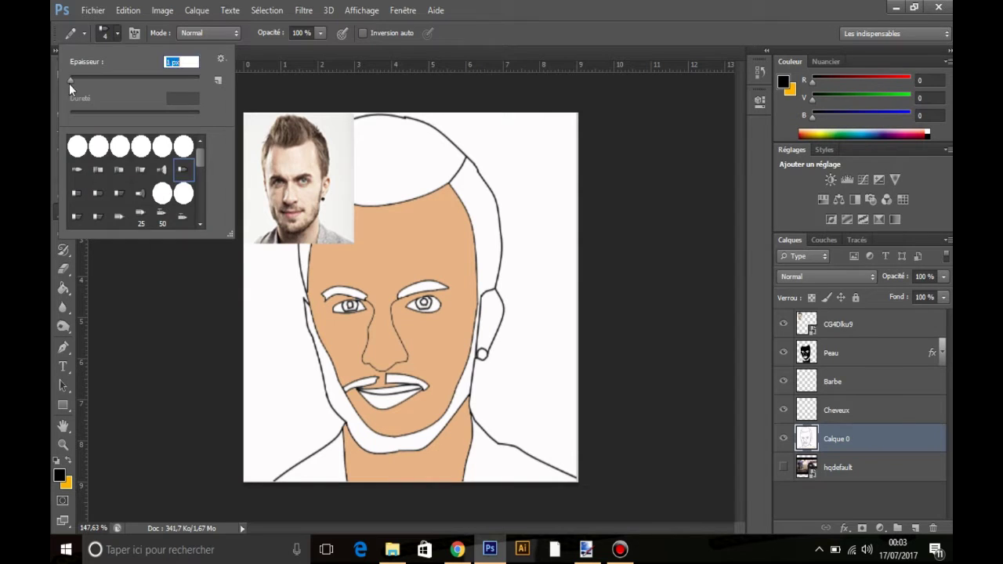
pyautogui.click(116, 33)
pyautogui.click(202, 32)
pyautogui.click(203, 34)
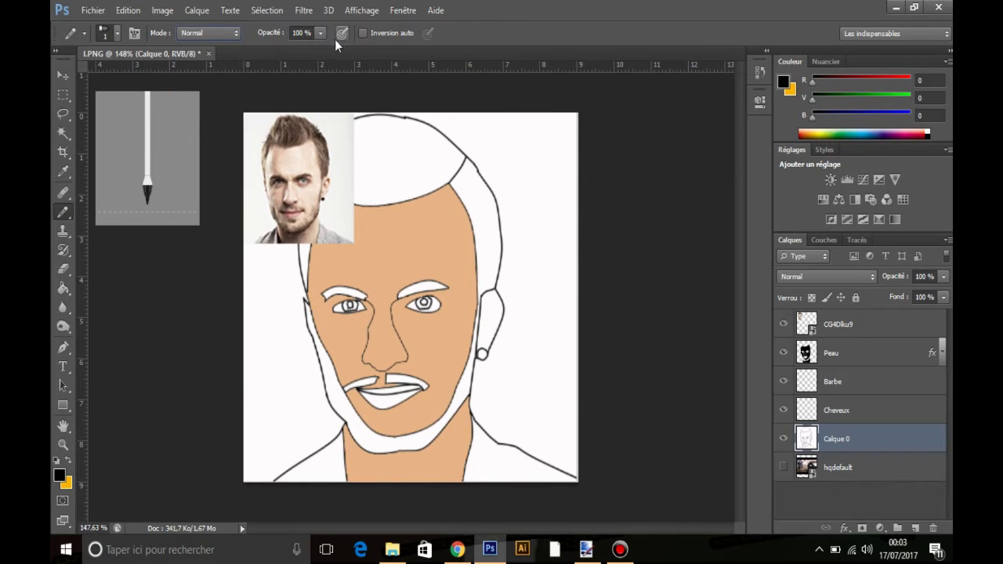
# Step: Draw a short black 1 px Pencil line across the left sideburn on Calque 0 to separate beard from hair
pyautogui.keyDown('ctrl'); pyautogui.click(852, 444); pyautogui.keyUp('ctrl')
pyautogui.hotkey('shift', 'b')
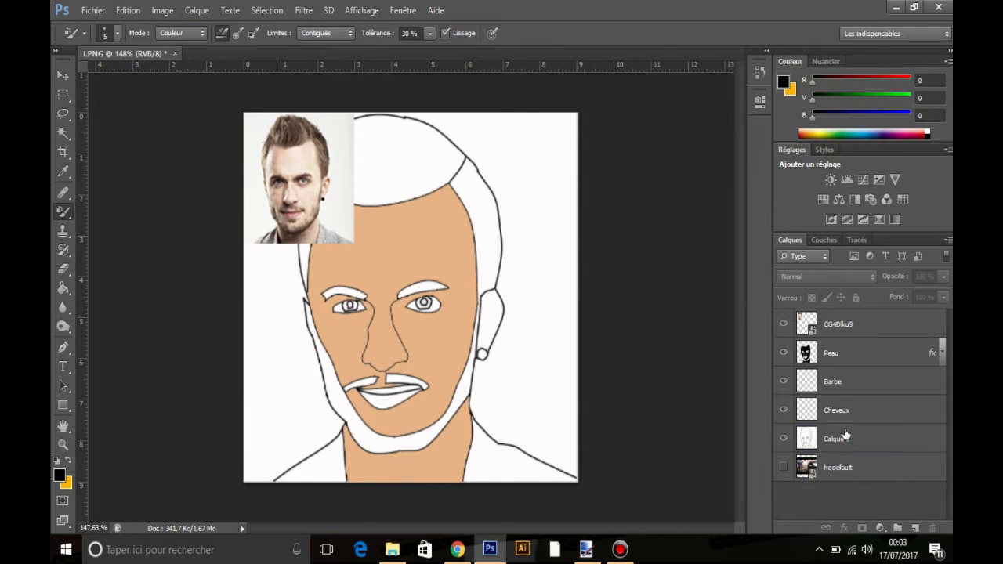
pyautogui.click(845, 437)
pyautogui.scroll(5, 294, 318)
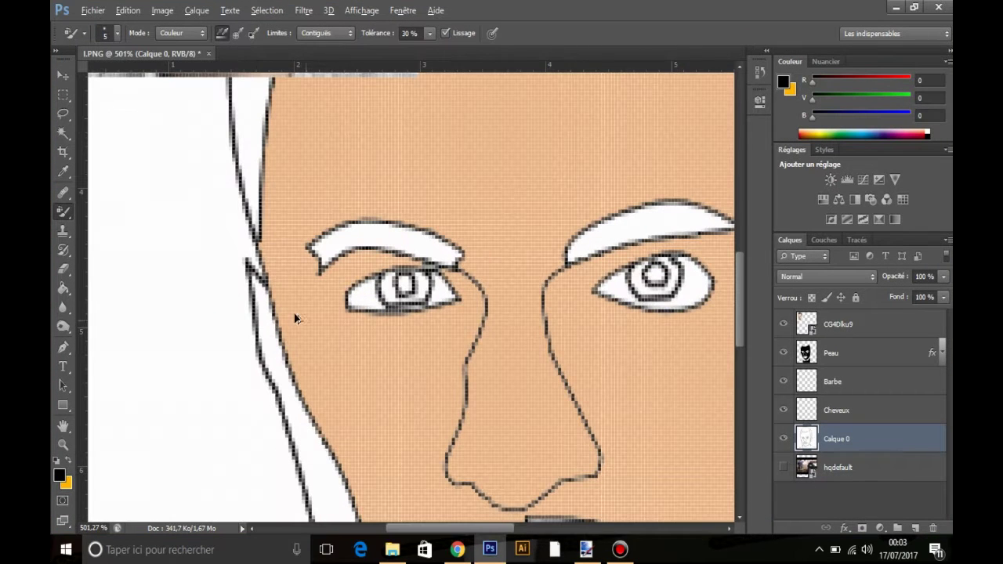
pyautogui.rightClick(62, 212)
pyautogui.click(125, 222)
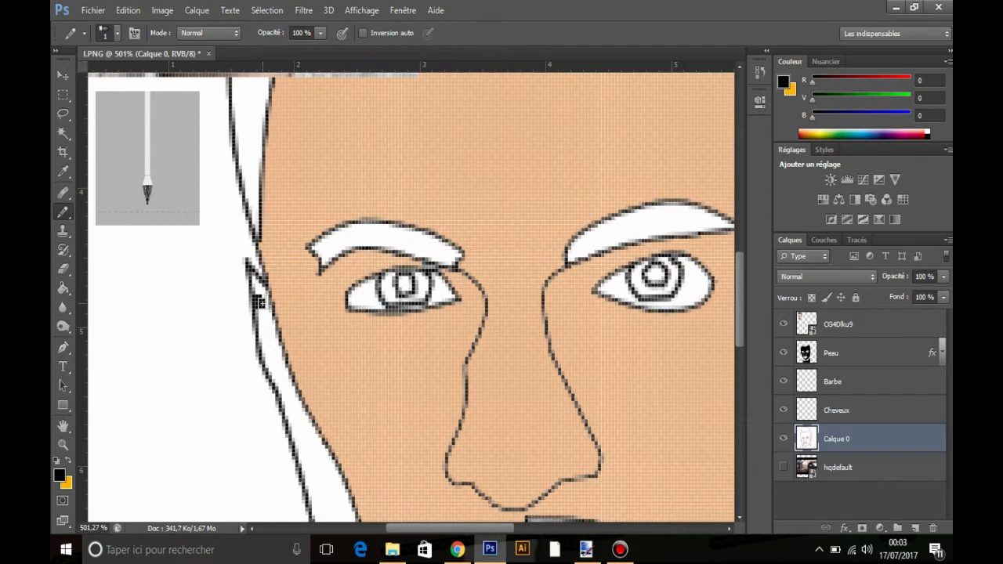
pyautogui.scroll(-5, 266, 305)
# Step: Try to fill the beard and moustache areas selected on Calque 0 with black on the Barbe layer
pyautogui.press('v')
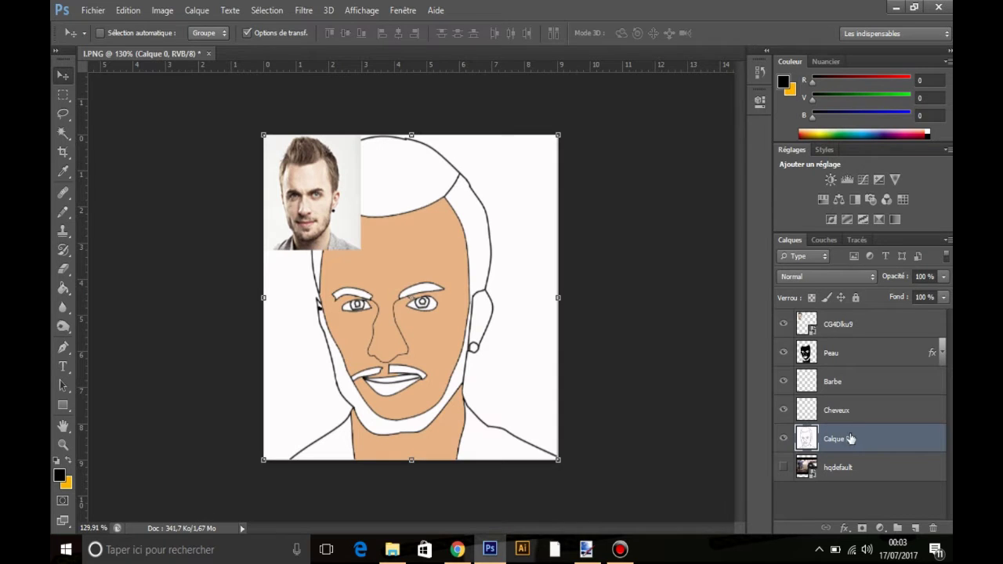
pyautogui.press('w')
pyautogui.click(383, 413)
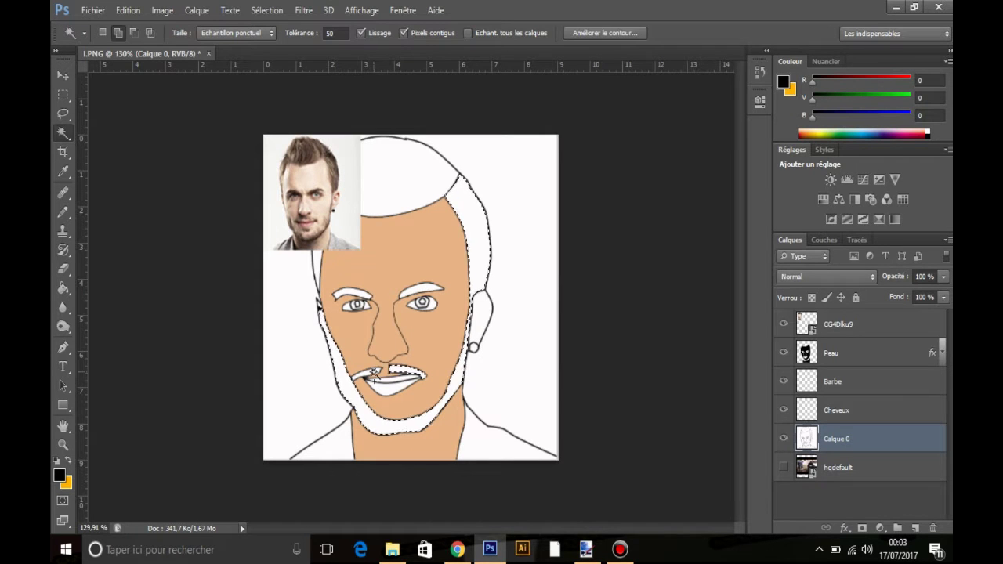
pyautogui.click(835, 387)
pyautogui.click(63, 289)
pyautogui.click(350, 392)
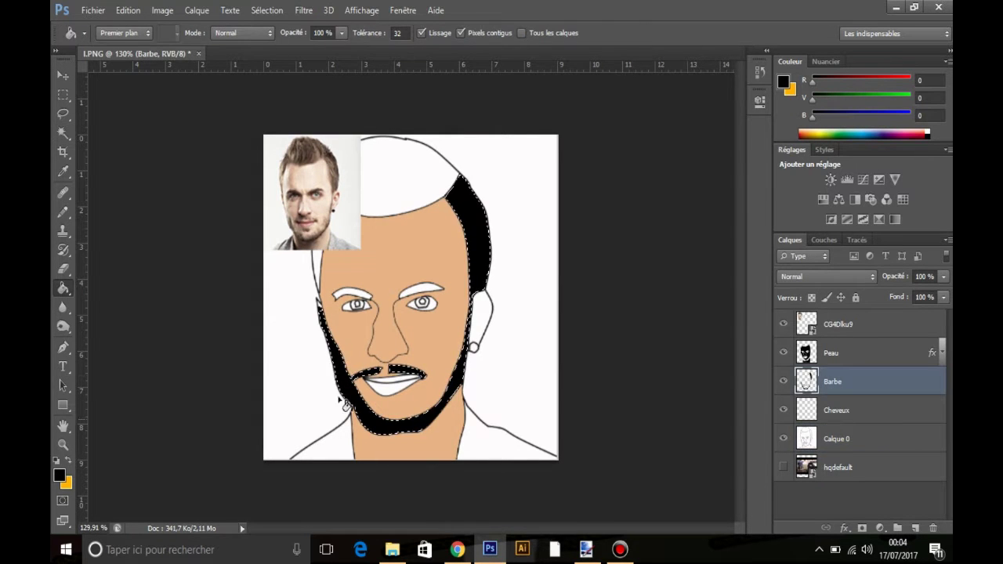
pyautogui.hotkey('ctrl', 'z')
pyautogui.click(63, 95)
pyautogui.click(450, 337)
# Step: Draw a short black 1 px Pencil line across the right sideburn beside the ear on Calque 0
pyautogui.scroll(5, 450, 337)
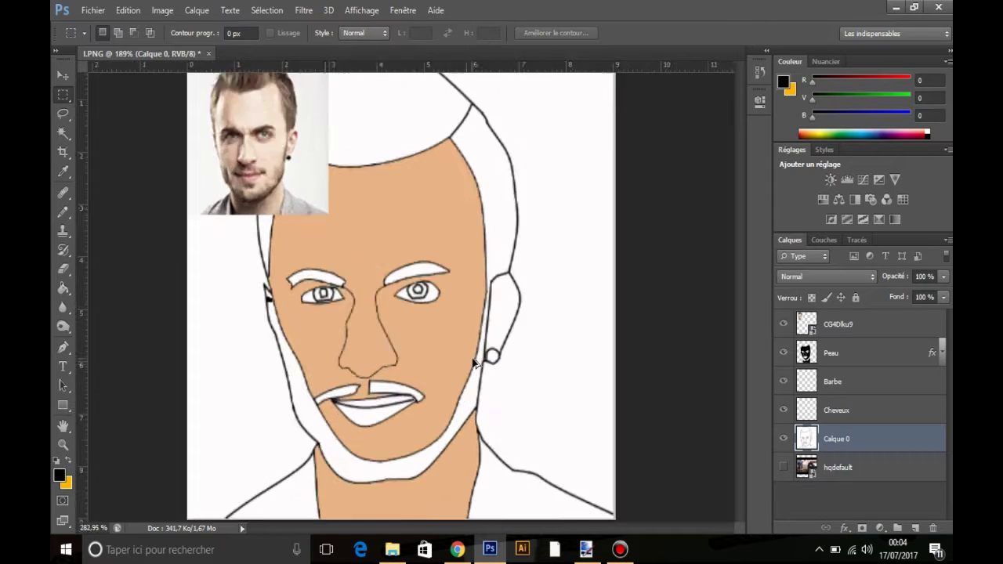
pyautogui.click(63, 212)
pyautogui.click(116, 35)
pyautogui.click(117, 35)
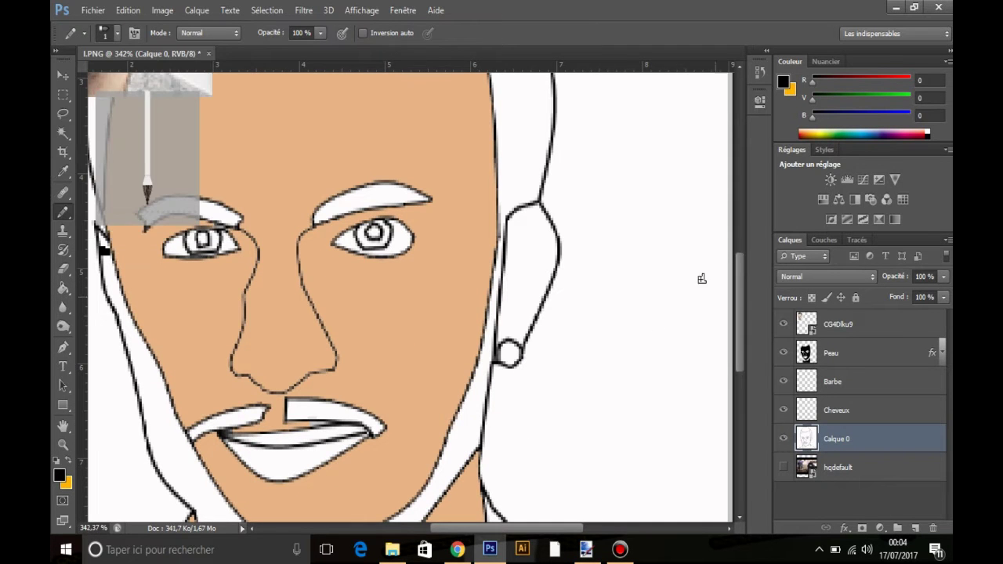
pyautogui.scroll(-5, 529, 272)
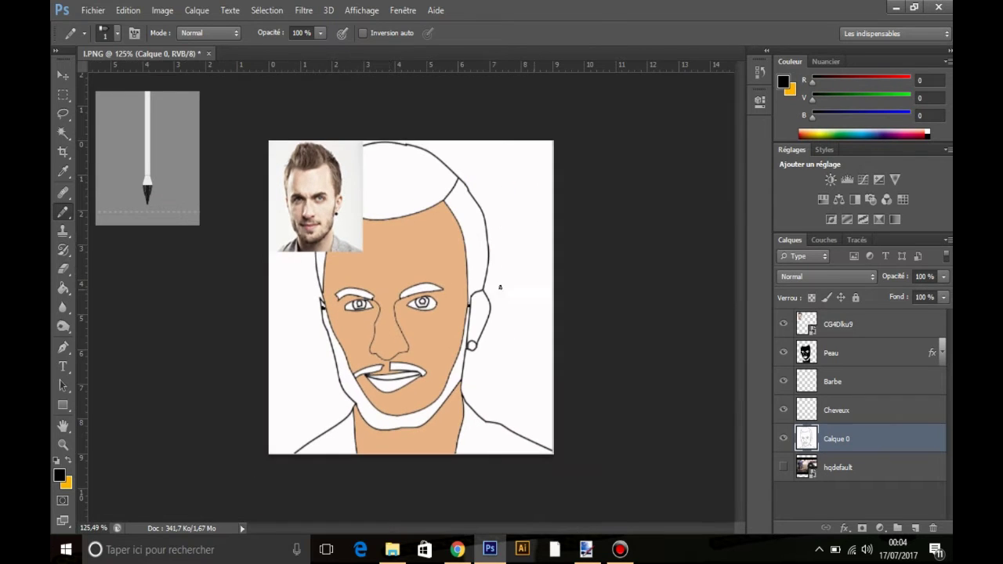
# Step: Select the beard and both moustache halves together on Calque 0 with the Magic Wand
pyautogui.click(872, 379)
pyautogui.click(62, 136)
pyautogui.click(836, 443)
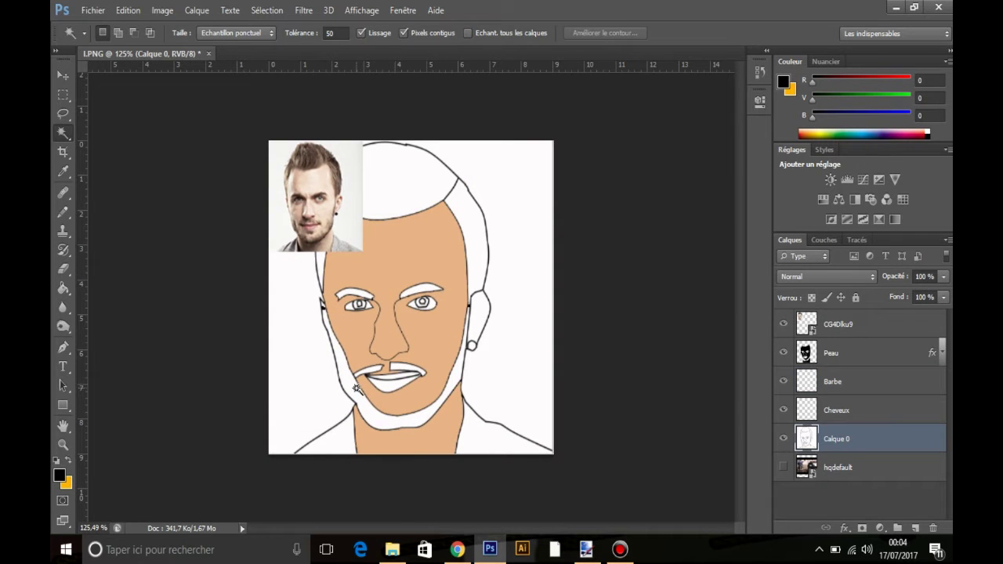
pyautogui.click(358, 391)
pyautogui.keyDown('shift'); pyautogui.click(370, 371); pyautogui.keyUp('shift')
pyautogui.keyDown('shift'); pyautogui.click(406, 368); pyautogui.keyUp('shift')
# Step: Fill the beard and moustache selection with black on the Barbe layer and deselect it
pyautogui.click(854, 385)
pyautogui.press('g')
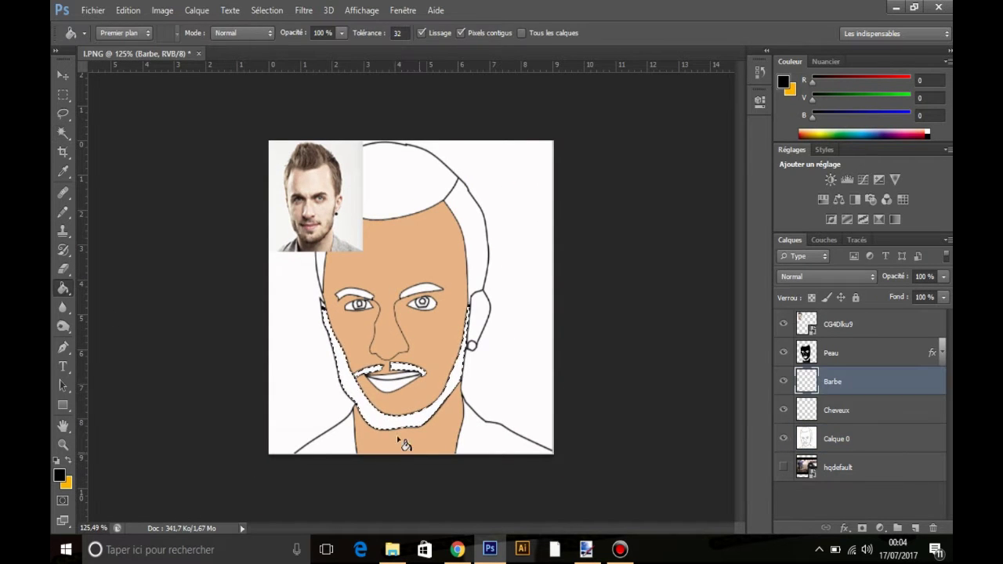
pyautogui.click(390, 424)
pyautogui.hotkey('ctrl', 'd')
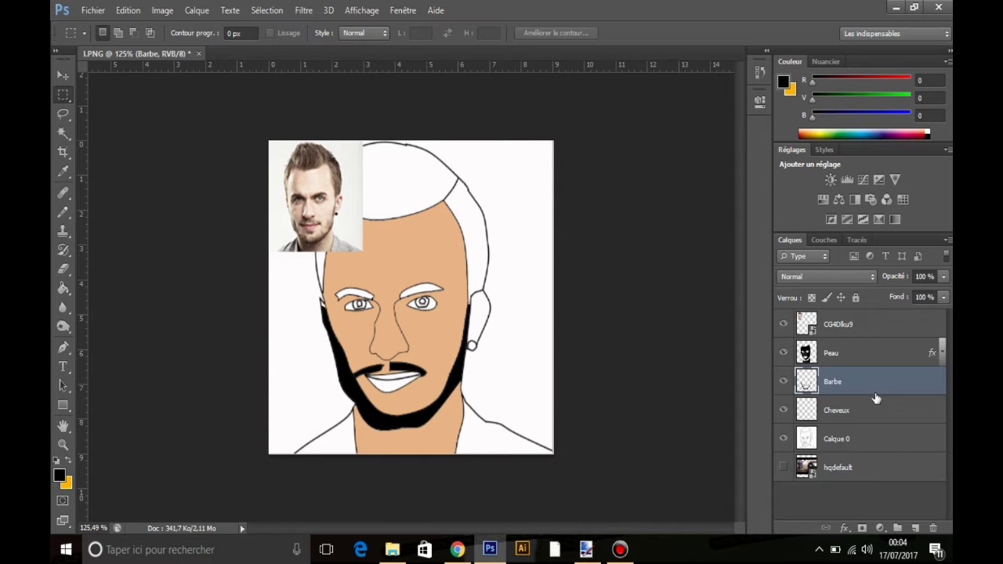
# Step: Add a colour overlay to the Barbe layer and sample a brown from the beard in the reference photo
pyautogui.doubleClick(873, 392)
pyautogui.click(499, 394)
pyautogui.click(765, 270)
pyautogui.click(300, 229)
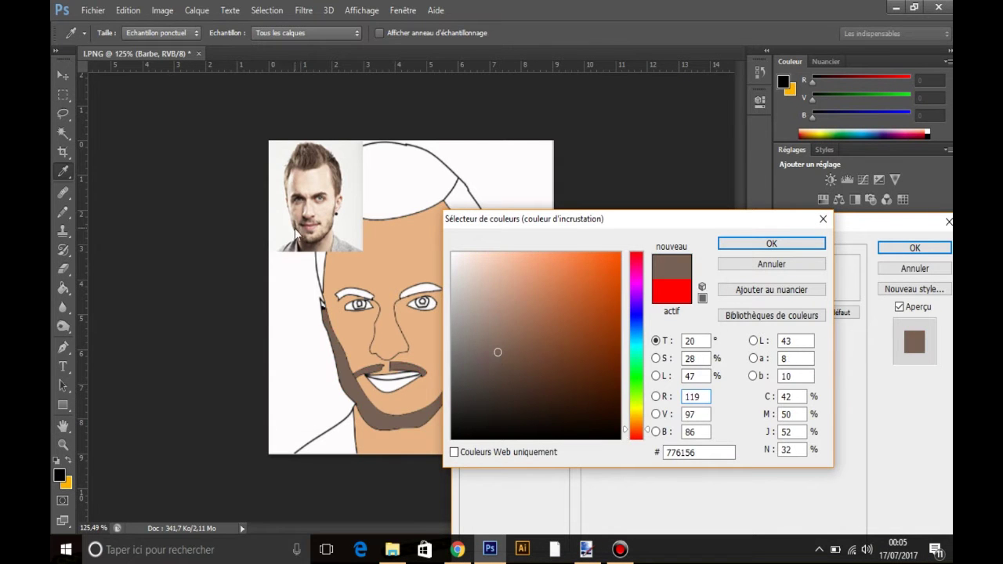
pyautogui.click(304, 229)
pyautogui.click(309, 223)
pyautogui.click(304, 221)
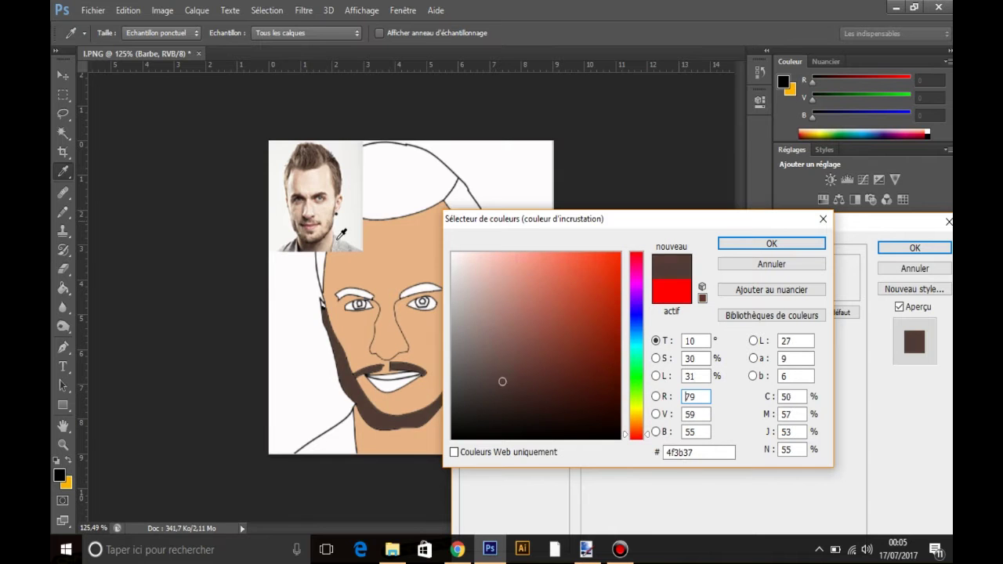
# Step: Adjust the Barbe overlay colour to RGB 94, 63, 50, apply the layer style and collapse its effects list
pyautogui.moveTo(503, 378)
pyautogui.mouseDown()
pyautogui.moveTo(525, 350)
pyautogui.moveTo(513, 370)
pyautogui.moveTo(530, 370)
pyautogui.mouseUp()
pyautogui.click(323, 161)
pyautogui.click(312, 163)
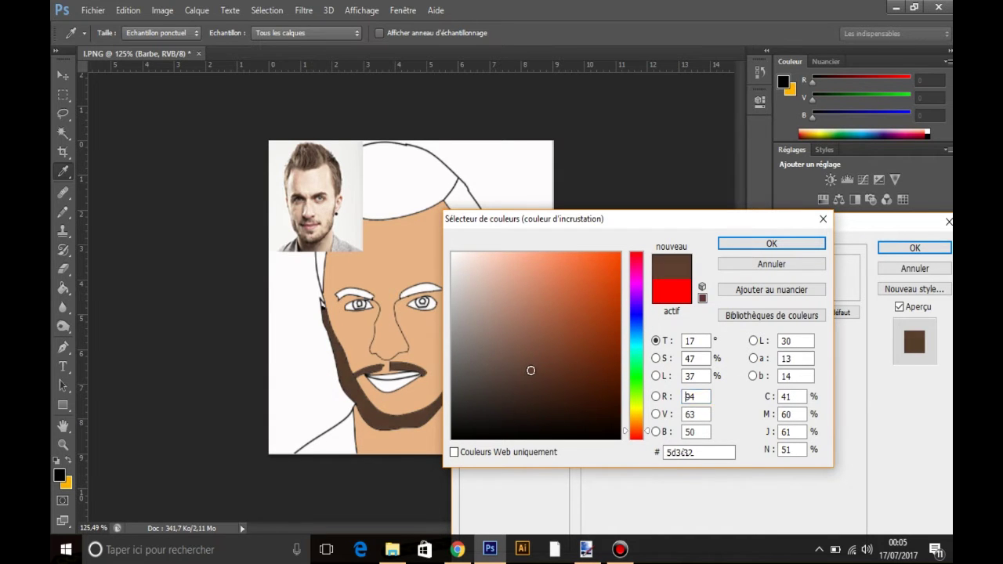
pyautogui.click(750, 247)
pyautogui.click(914, 247)
pyautogui.press('m')
pyautogui.click(941, 381)
# Step: Select the top and side hair areas on Calque 0 with the Magic Wand, hiding the reference photo layer CG4Dlku9
pyautogui.click(842, 410)
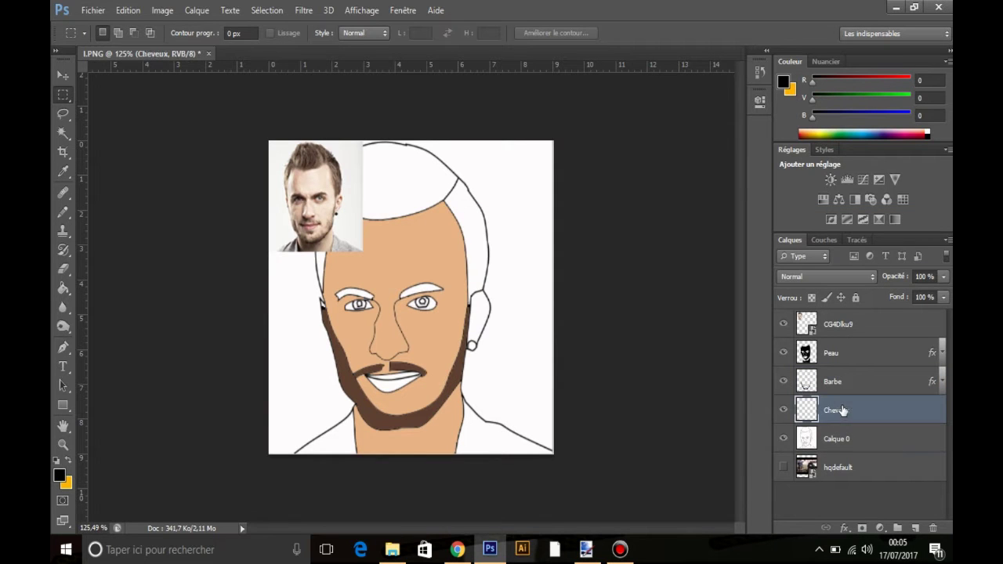
pyautogui.click(838, 438)
pyautogui.press('w')
pyautogui.click(475, 235)
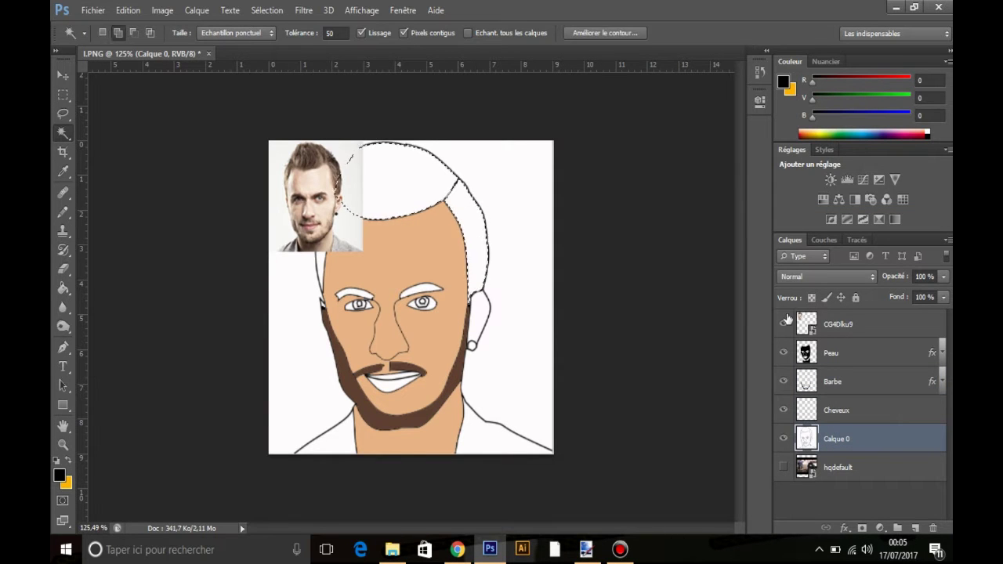
pyautogui.click(783, 323)
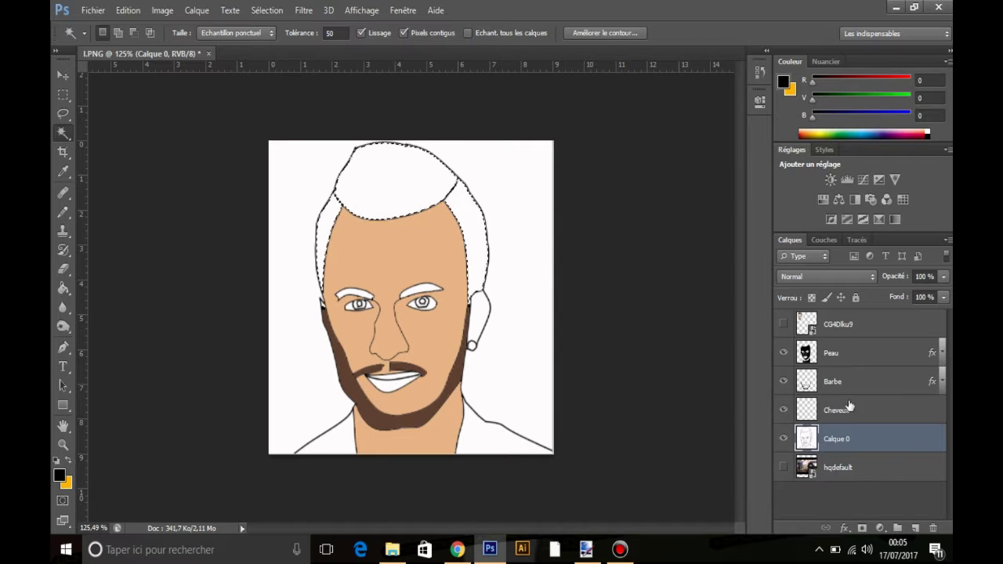
# Step: Fill the hair selection with black on the Cheveux layer and deselect it
pyautogui.click(849, 408)
pyautogui.click(62, 290)
pyautogui.click(475, 236)
pyautogui.click(63, 115)
pyautogui.click(65, 101)
pyautogui.click(64, 94)
pyautogui.hotkey('ctrl', 'd')
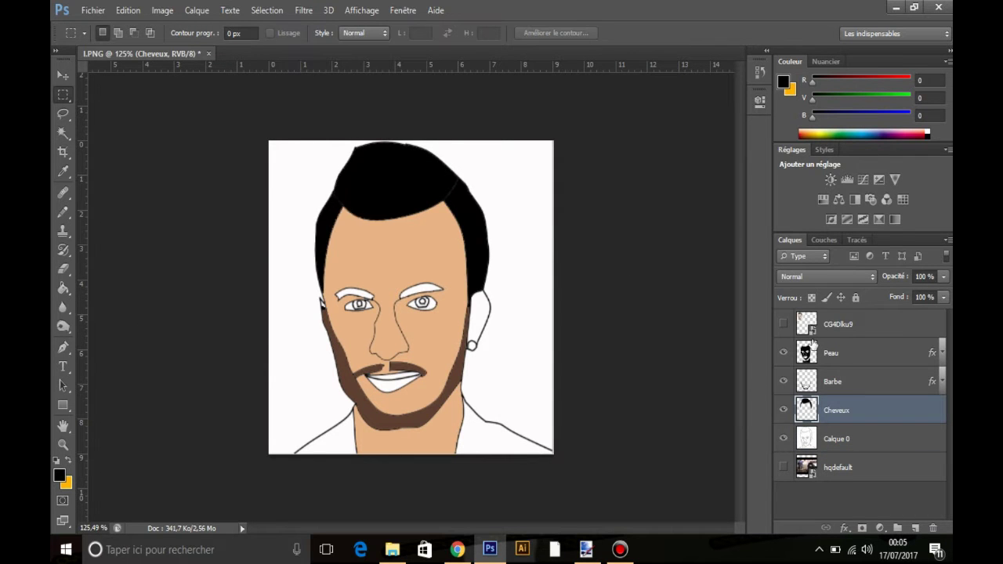
# Step: Show the reference photo and give the Cheveux layer a dark reddish-brown colour overlay, starting from a sample of the photo's hair
pyautogui.click(783, 324)
pyautogui.doubleClick(908, 419)
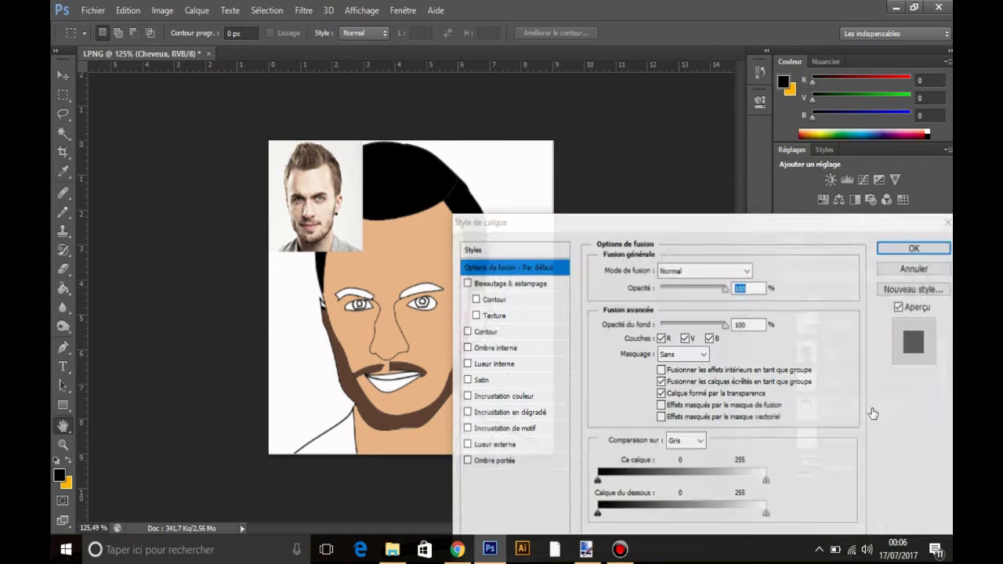
pyautogui.click(478, 396)
pyautogui.click(764, 269)
pyautogui.click(333, 161)
pyautogui.click(333, 163)
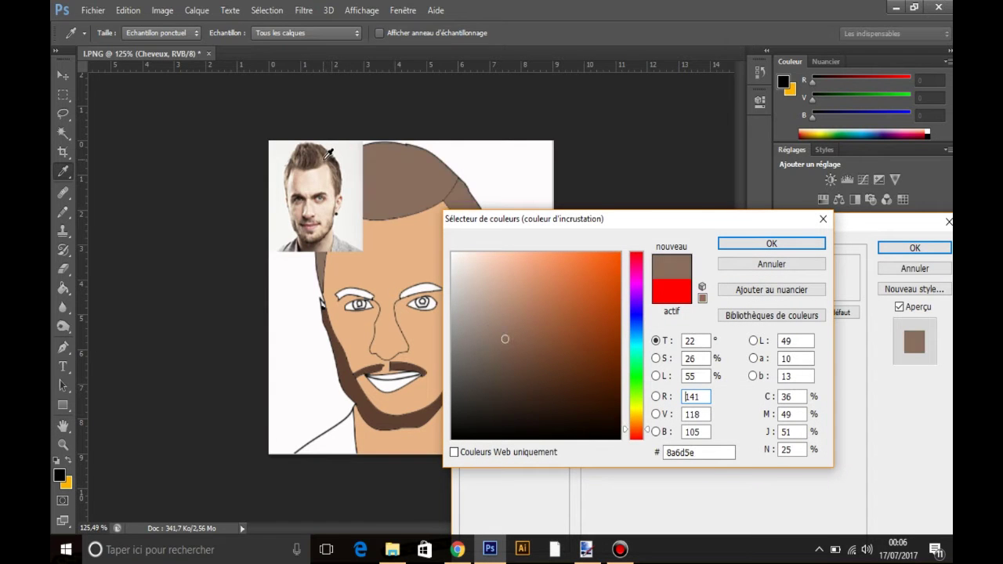
pyautogui.click(336, 166)
pyautogui.moveTo(502, 384)
pyautogui.mouseDown()
pyautogui.moveTo(497, 364)
pyautogui.moveTo(556, 373)
pyautogui.mouseUp()
pyautogui.click(767, 246)
pyautogui.click(912, 248)
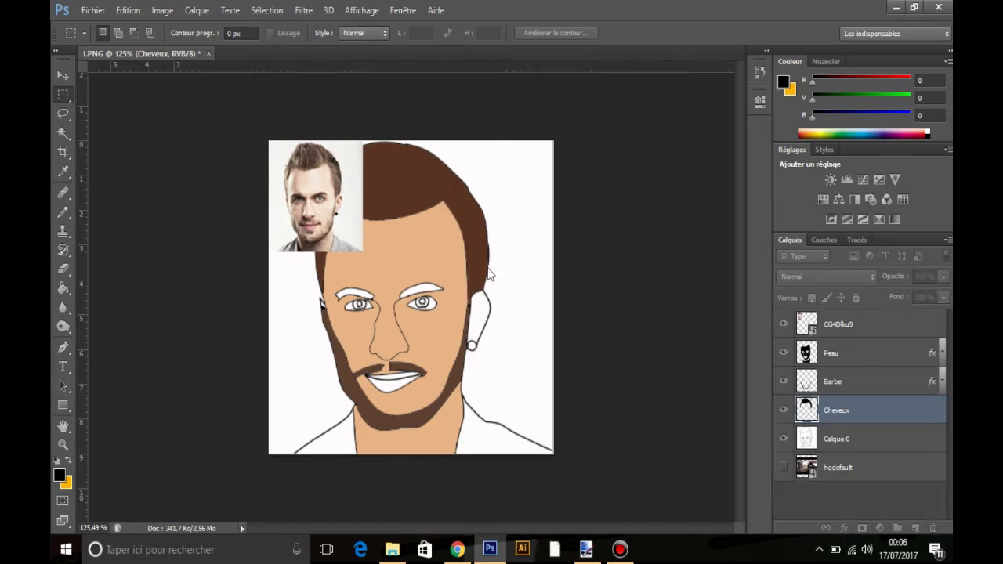
# Step: Try to select the small left ear area with the Magic Wand on the Peau layer
pyautogui.click(62, 288)
pyautogui.click(840, 366)
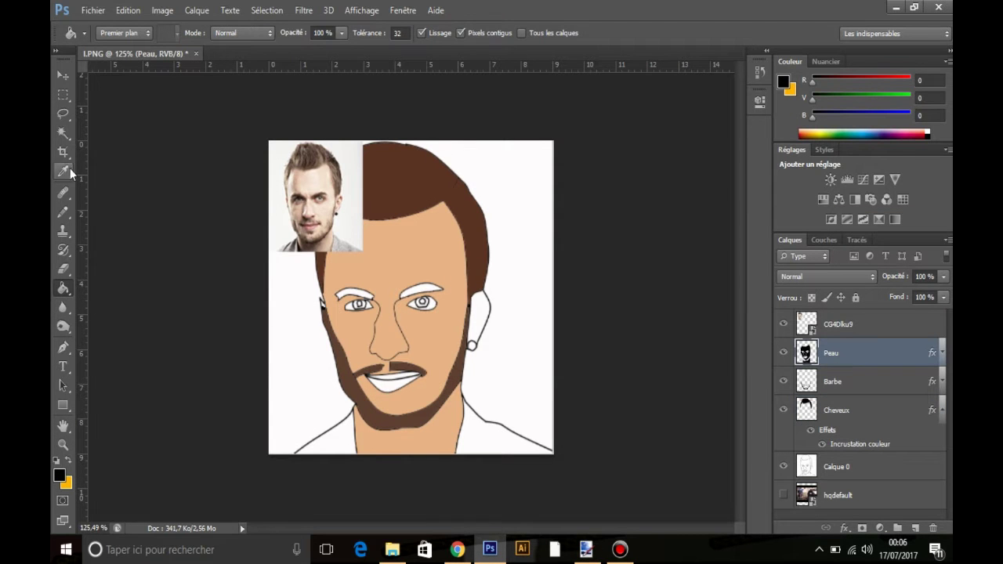
pyautogui.press('w')
pyautogui.scroll(3, 271, 369)
pyautogui.click(275, 293)
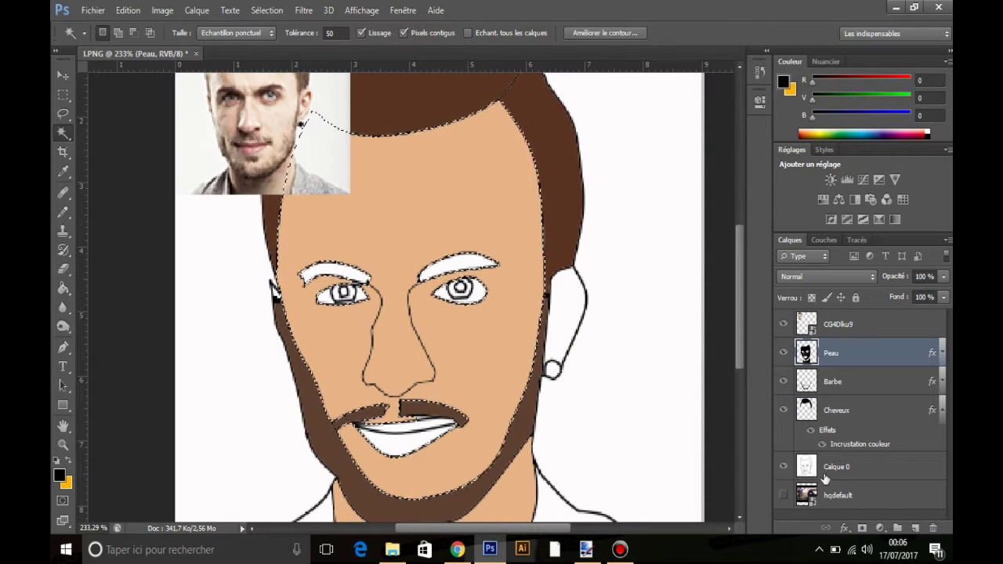
# Step: Select the small white left ear area on Calque 0 with the Magic Wand
pyautogui.click(824, 475)
pyautogui.click(275, 292)
pyautogui.click(275, 292)
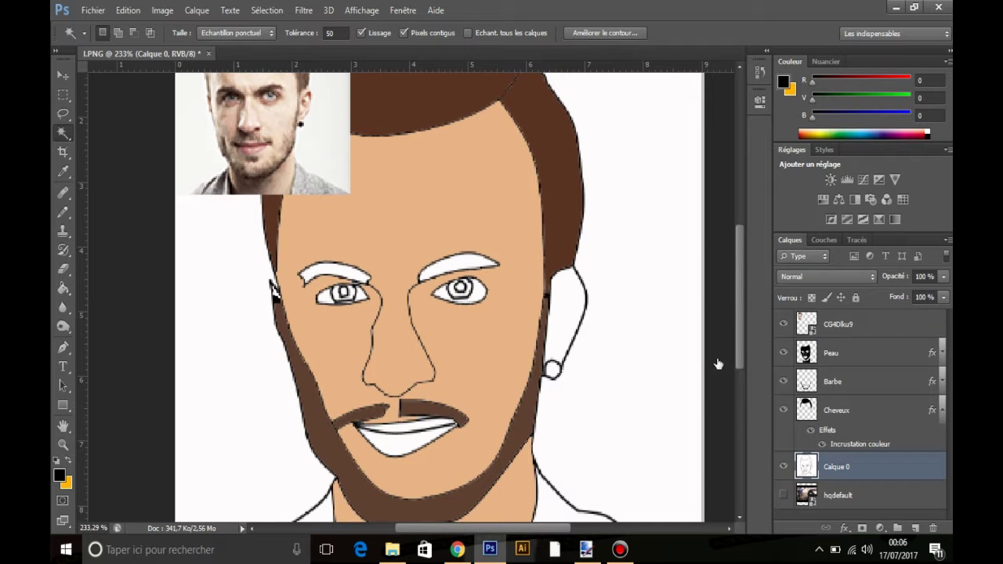
# Step: Fill the selected small left ear area with black on the Peau layer and deselect it
pyautogui.click(830, 353)
pyautogui.press('g')
pyautogui.click(63, 95)
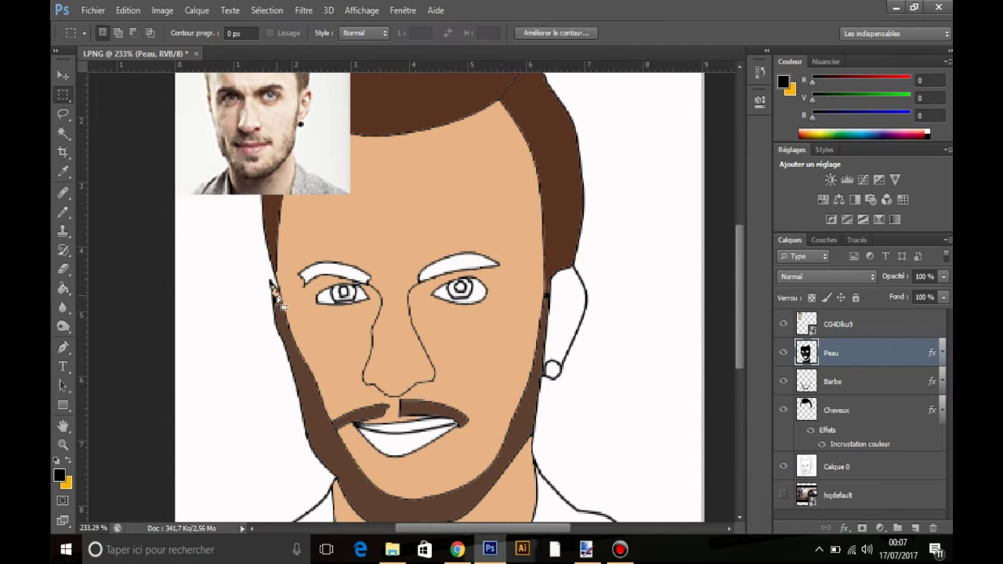
pyautogui.click(247, 302)
pyautogui.scroll(-5, 310, 381)
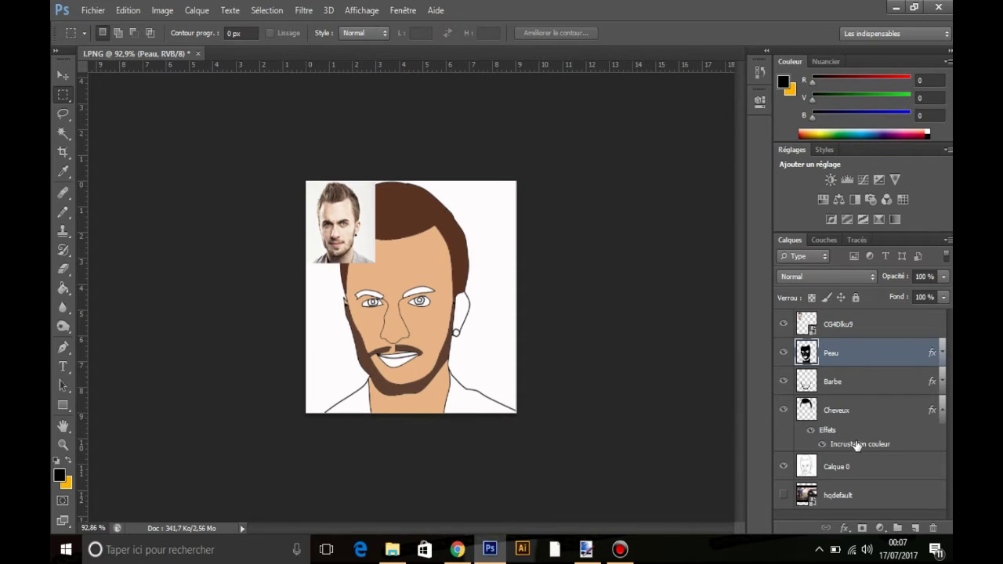
# Step: Select the white right ear on Calque 0 with the Magic Wand, fill it on the Peau layer and deselect it
pyautogui.press('w')
pyautogui.click(461, 318)
pyautogui.click(836, 467)
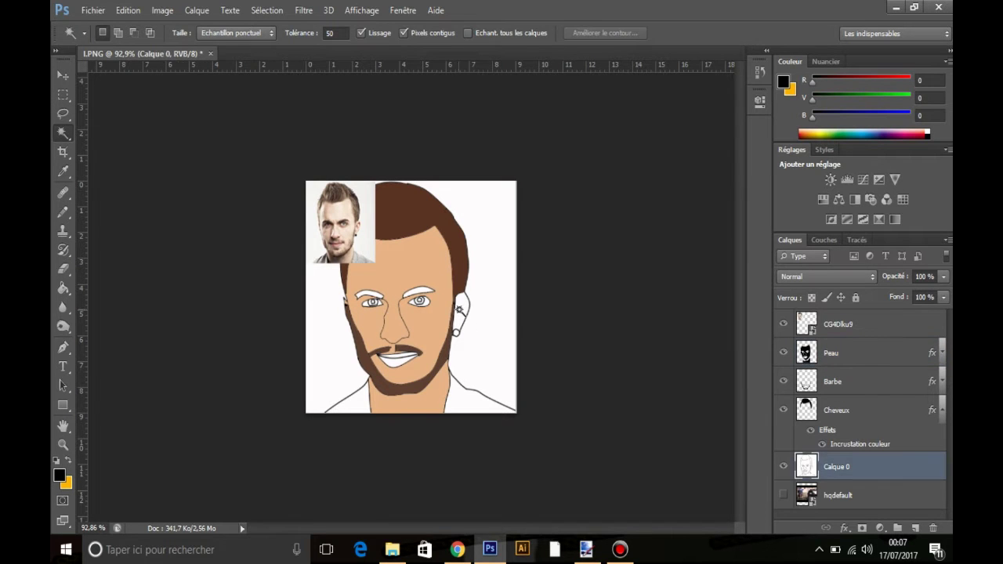
pyautogui.click(836, 352)
pyautogui.press('g')
pyautogui.click(461, 310)
pyautogui.press('m')
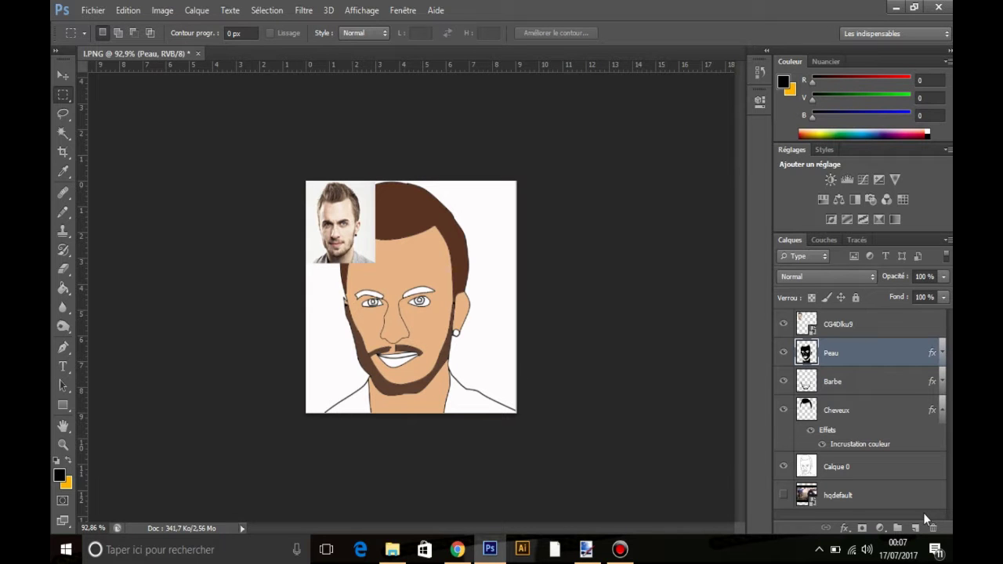
# Step: Select both white eyebrows together on Calque 0 with the Magic Wand
pyautogui.hotkey('alt', '[')
pyautogui.hotkey('alt', '[')
pyautogui.hotkey('alt', '[')
pyautogui.press('w')
pyautogui.click(413, 293)
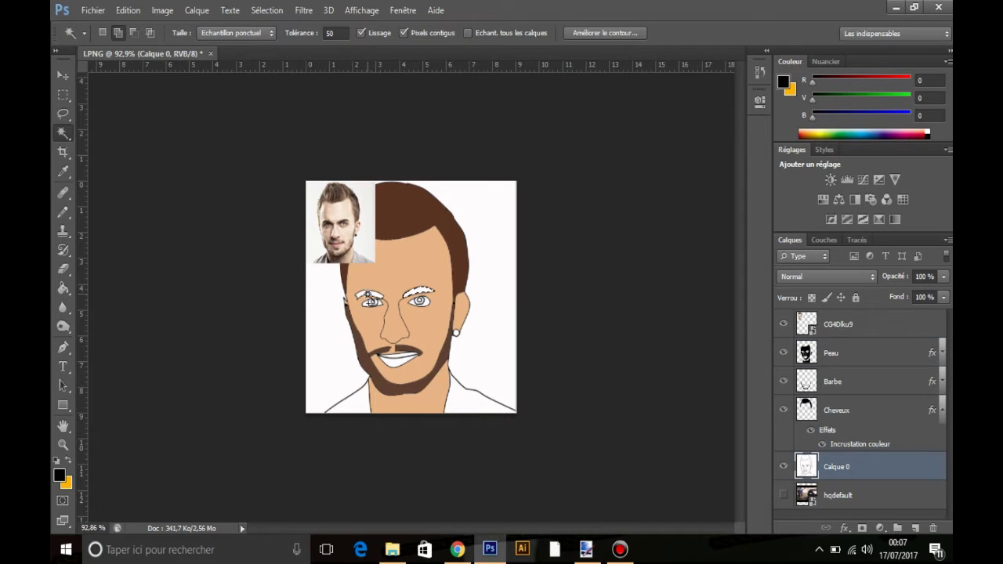
pyautogui.keyDown('shift'); pyautogui.click(368, 295); pyautogui.keyUp('shift')
# Step: Fill both eyebrows with black on the Cheveux layer and deselect them
pyautogui.click(842, 414)
pyautogui.click(63, 289)
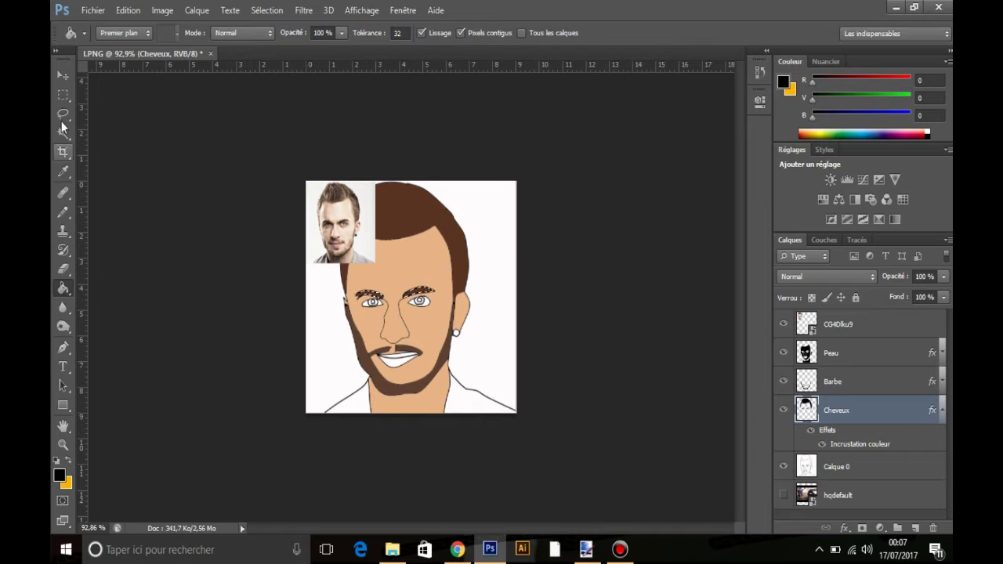
pyautogui.click(63, 95)
pyautogui.click(431, 329)
# Step: Create a new layer above Cheveux and name it COULEUR YEUX
pyautogui.click(915, 528)
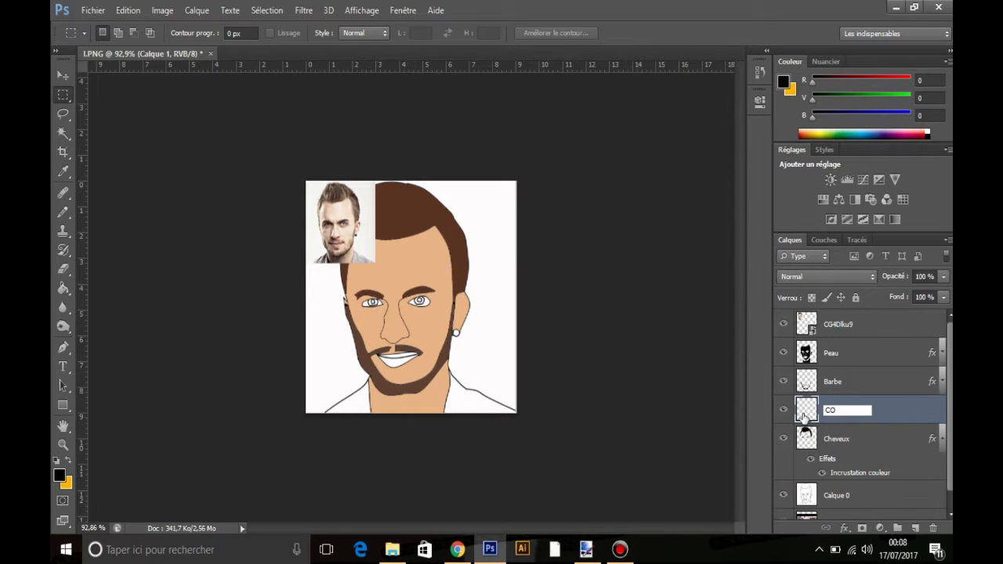
pyautogui.write('COULEUR YEUX')
pyautogui.press('Return')
# Step: Select the iris rings of both eyes on Calque 0 with the Magic Wand
pyautogui.scroll(-1, 885, 510)
pyautogui.click(885, 477)
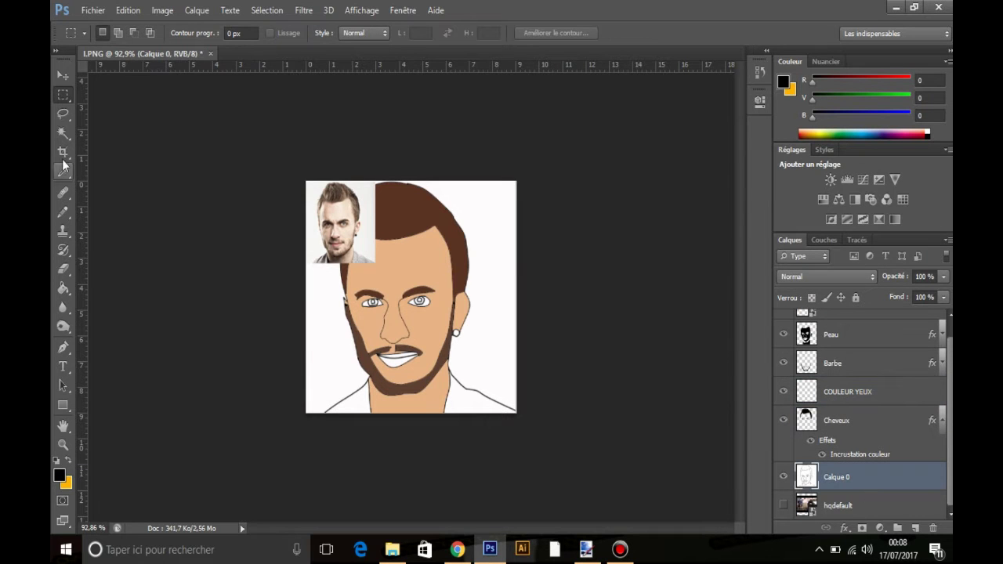
pyautogui.press('w')
pyautogui.scroll(5, 440, 329)
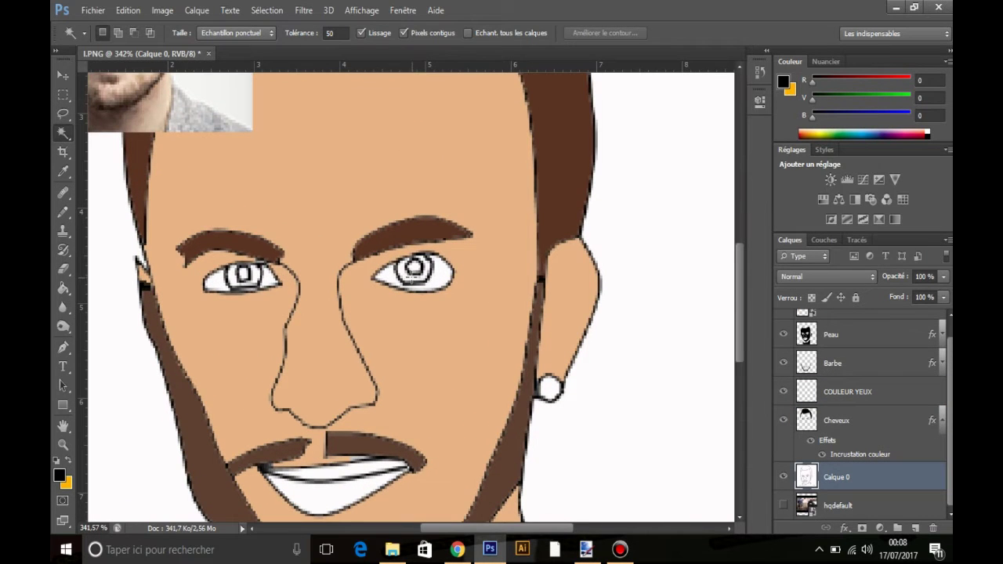
pyautogui.click(406, 273)
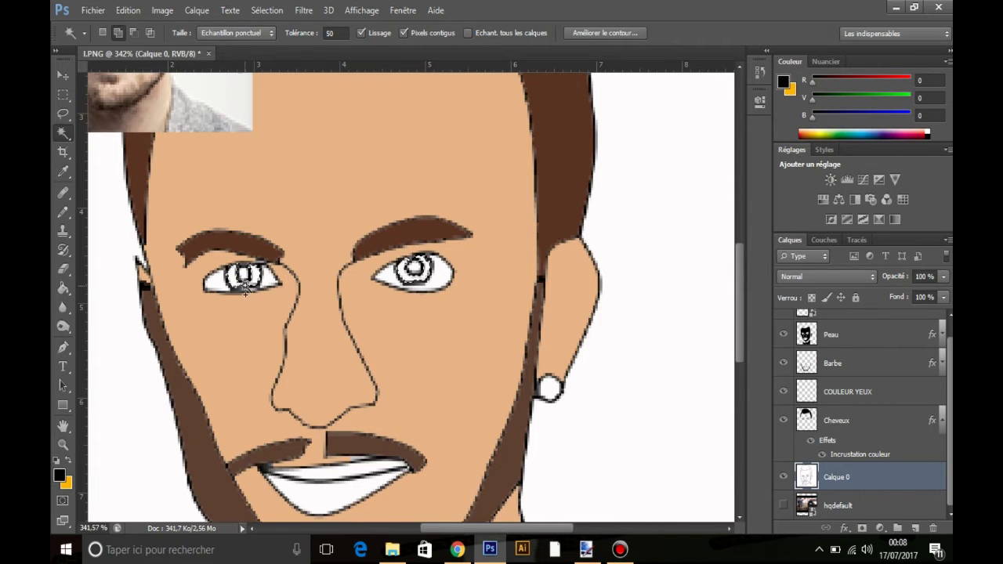
pyautogui.keyDown('shift'); pyautogui.click(258, 292); pyautogui.keyUp('shift')
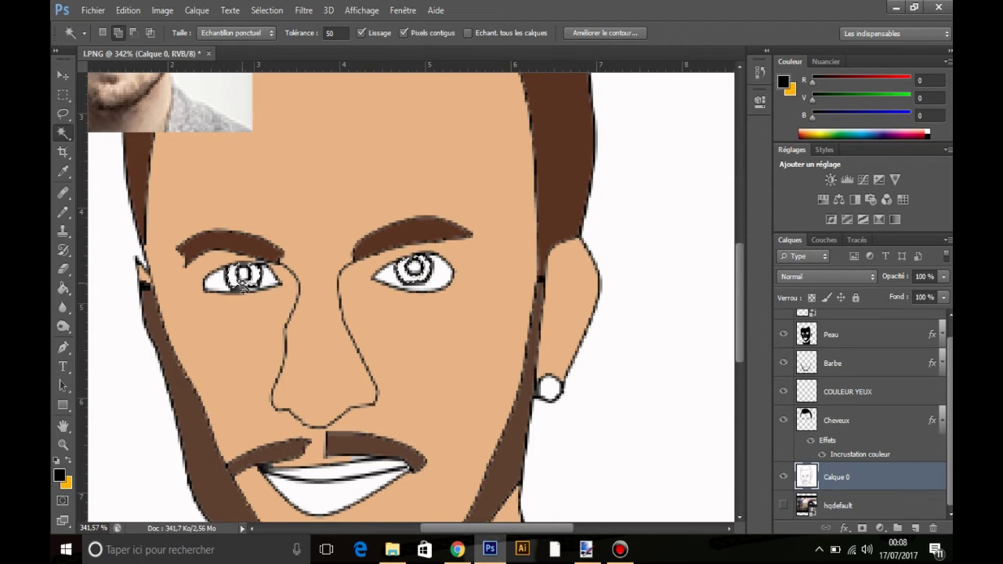
pyautogui.scroll(3, 243, 287)
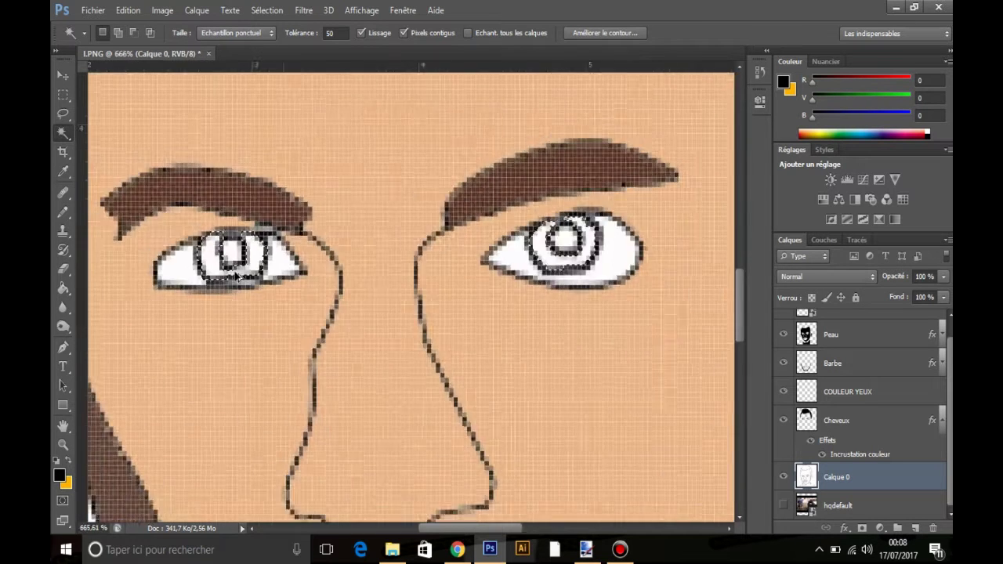
pyautogui.scroll(-5, 238, 276)
# Step: Fill both irises with black on the COULEUR YEUX layer and deselect them
pyautogui.click(851, 392)
pyautogui.click(64, 289)
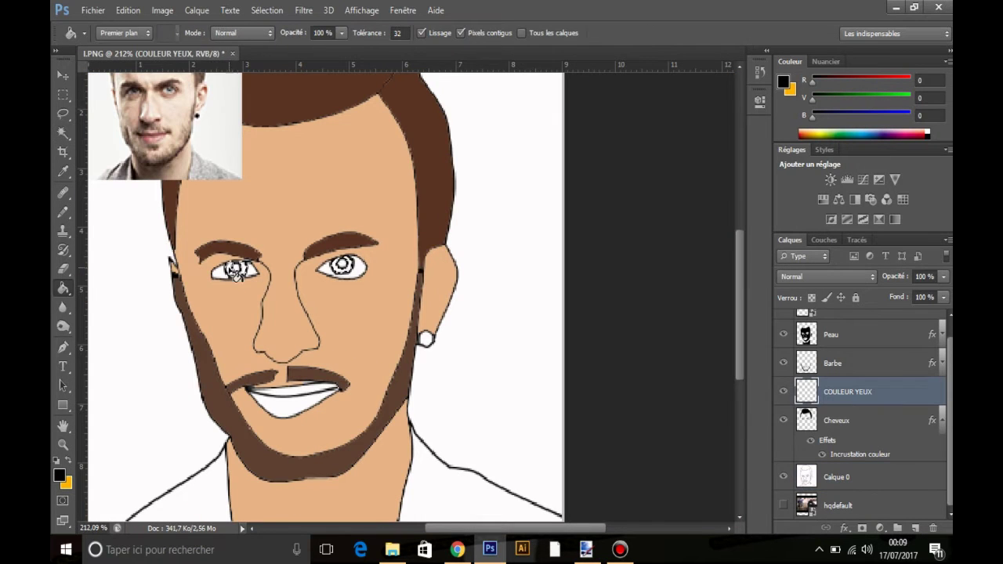
pyautogui.click(64, 139)
pyautogui.hotkey('ctrl', 'd')
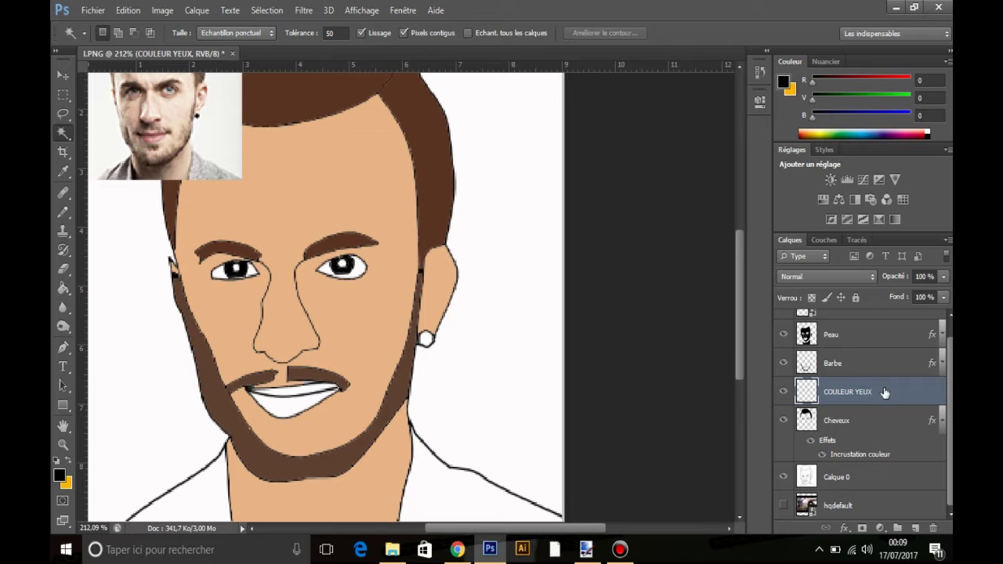
# Step: Give the COULEUR YEUX layer a teal-green colour overlay, starting from a sample of the reference photo's eye
pyautogui.doubleClick(885, 392)
pyautogui.click(492, 390)
pyautogui.click(766, 271)
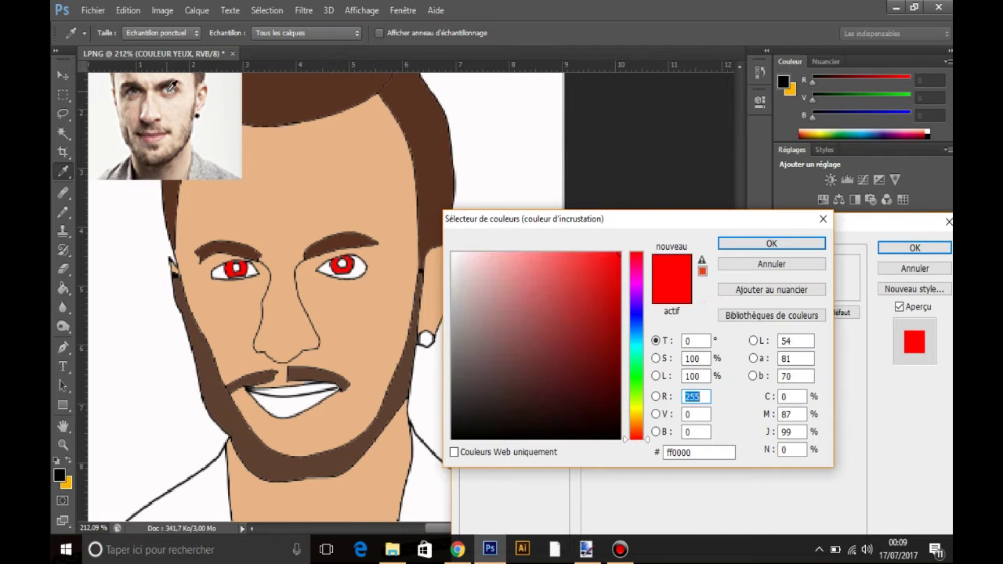
pyautogui.click(173, 90)
pyautogui.click(636, 351)
pyautogui.moveTo(497, 324)
pyautogui.mouseDown()
pyautogui.moveTo(543, 343)
pyautogui.moveTo(587, 284)
pyautogui.moveTo(538, 311)
pyautogui.mouseUp()
pyautogui.click(550, 352)
pyautogui.click(771, 243)
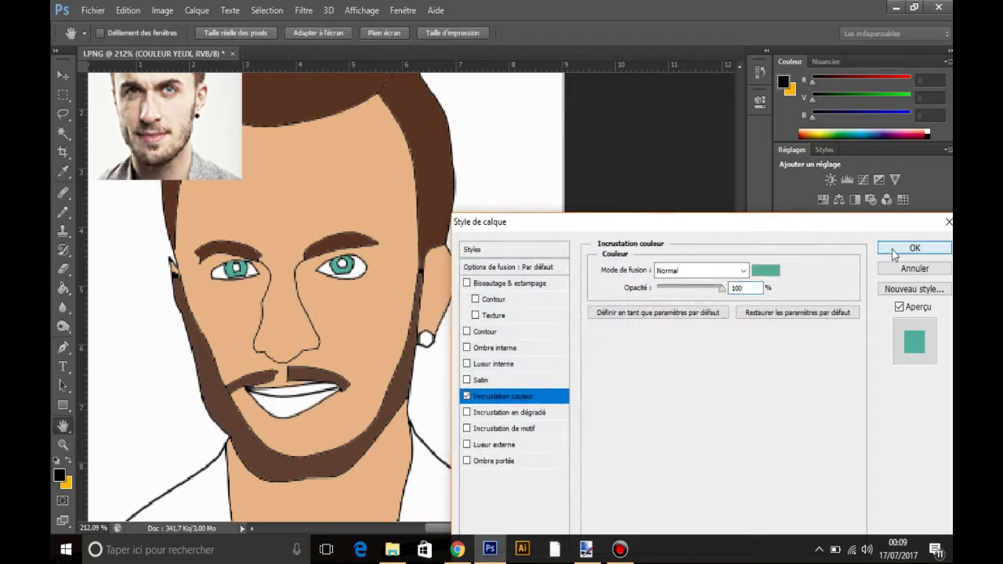
pyautogui.click(914, 248)
# Step: Add a new layer named PUPILLES above COULEUR YEUX
pyautogui.click(845, 395)
pyautogui.write('PUPILLES')
pyautogui.press('Return')
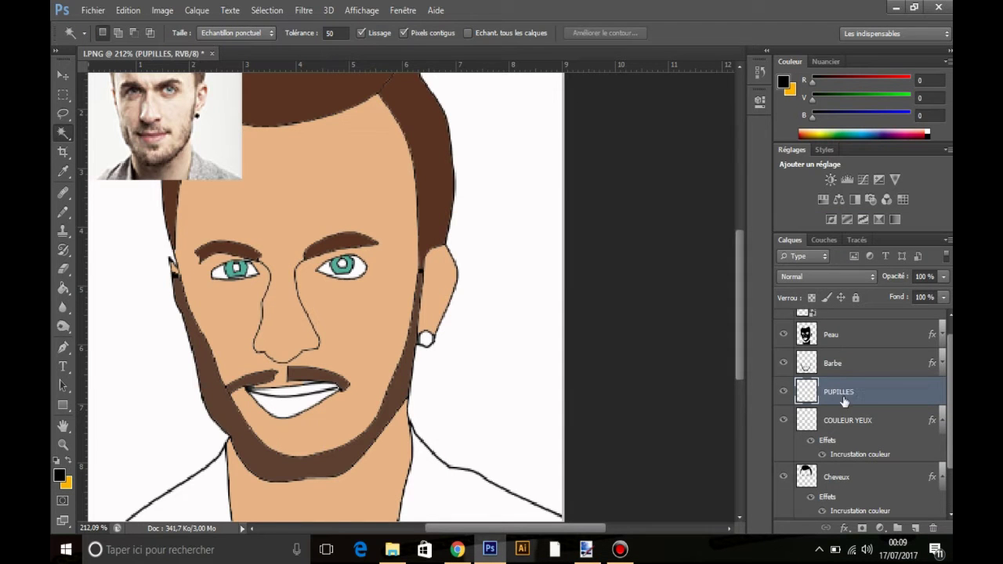
# Step: Select both pupils on Calque 0 with the Magic Wand, fill them with black on the PUPILLES layer and deselect them
pyautogui.scroll(-2, 863, 402)
pyautogui.click(859, 477)
pyautogui.keyDown('shift'); pyautogui.click(246, 269); pyautogui.keyUp('shift')
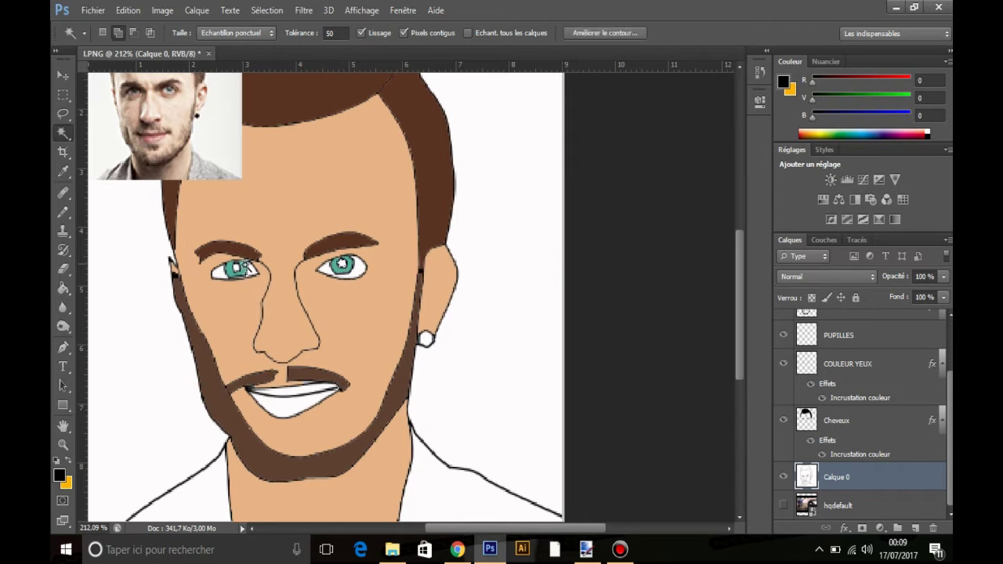
pyautogui.click(838, 335)
pyautogui.click(64, 288)
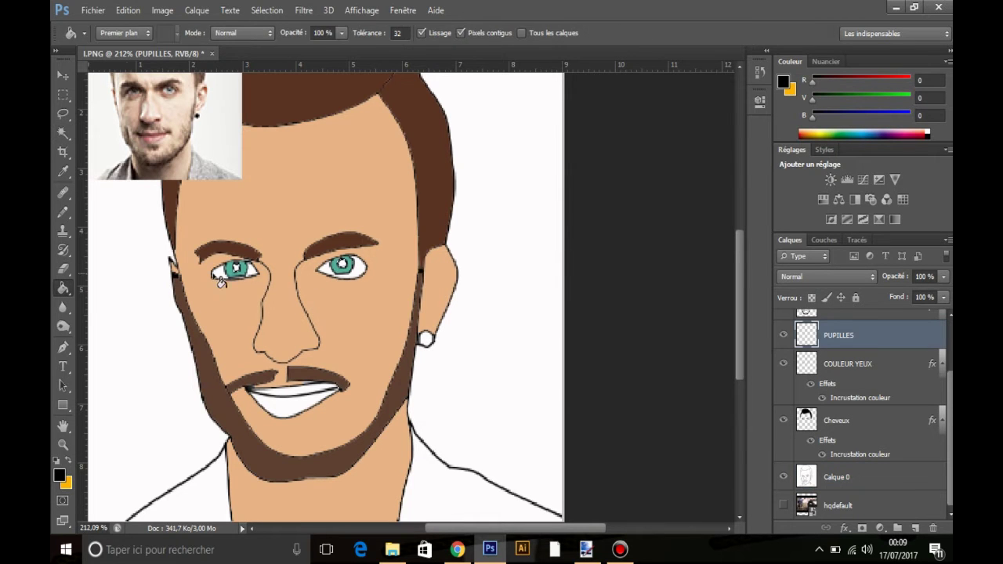
pyautogui.press('m')
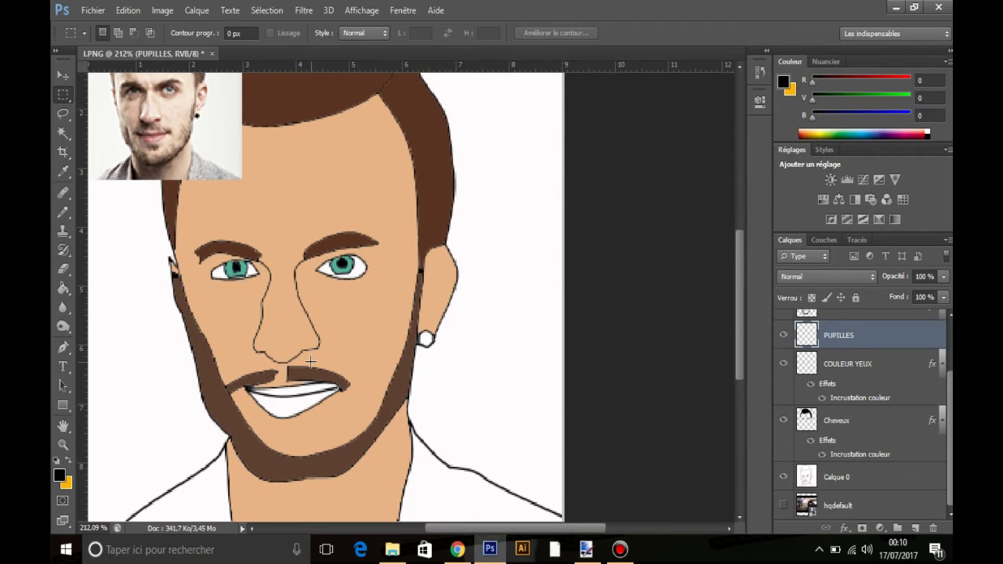
# Step: Create a new layer above PUPILLES and name it Boucle d'oreille
pyautogui.scroll(-3, 310, 361)
pyautogui.click(897, 528)
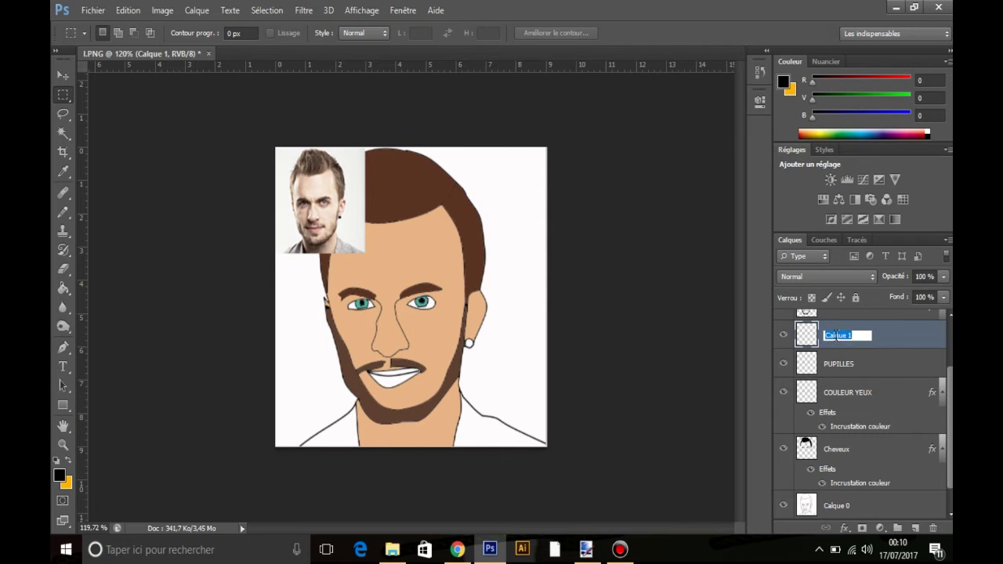
pyautogui.scroll(-1, 851, 439)
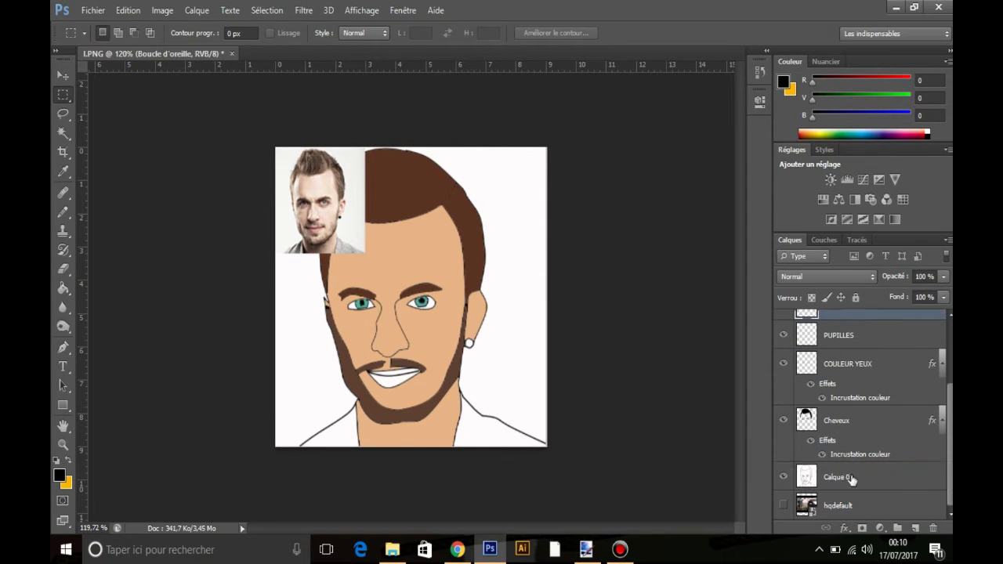
# Step: Select the round earring on Calque 0 with the Magic Wand, fill it with black on the Boucle d'oreille layer and deselect it
pyautogui.click(851, 476)
pyautogui.press('w')
pyautogui.scroll(1, 859, 346)
pyautogui.click(858, 338)
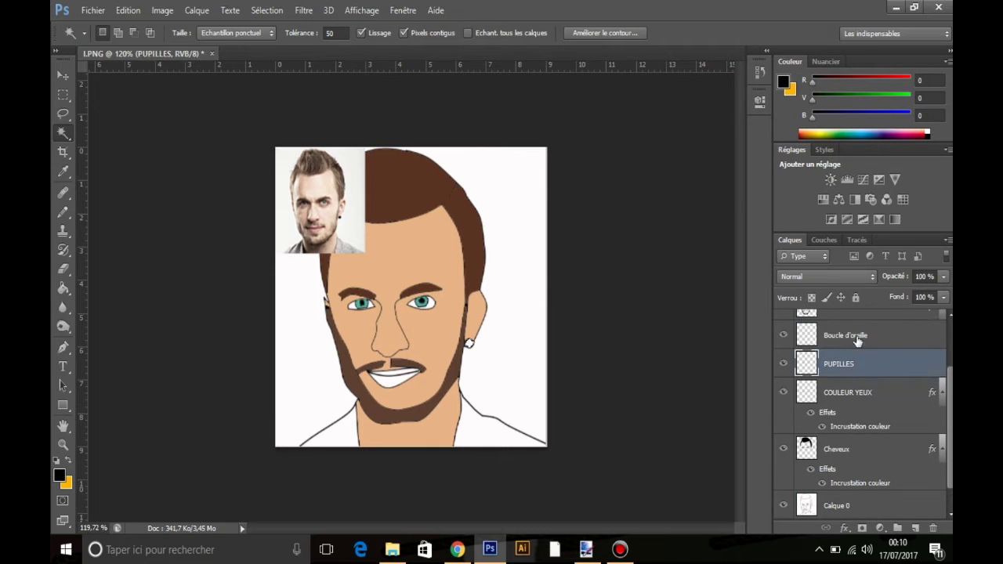
pyautogui.press('g')
pyautogui.press('m')
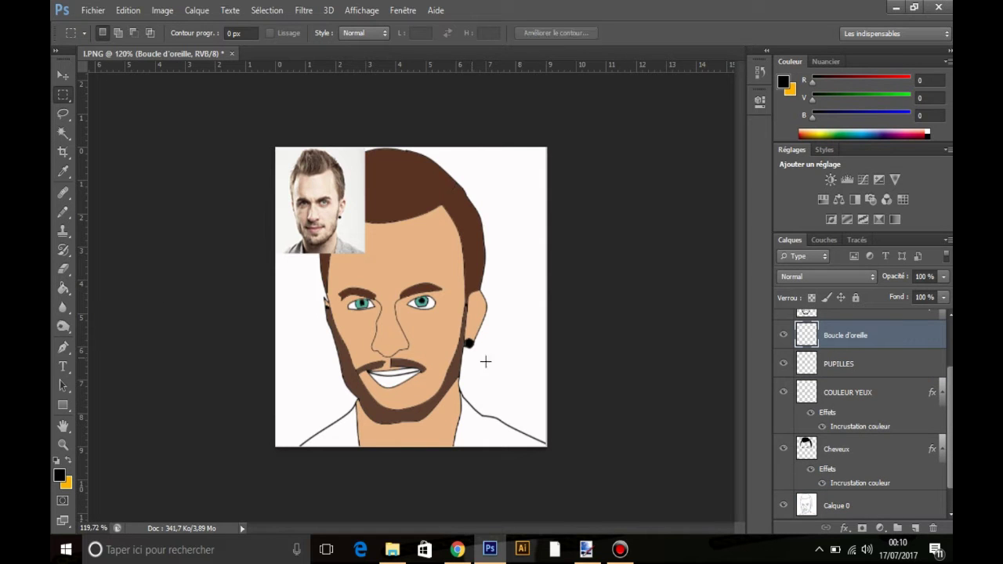
# Step: Create a new layer named Lévres and select both white lip areas on Calque 0 with the Magic Wand
pyautogui.click(915, 528)
pyautogui.doubleClick(835, 336)
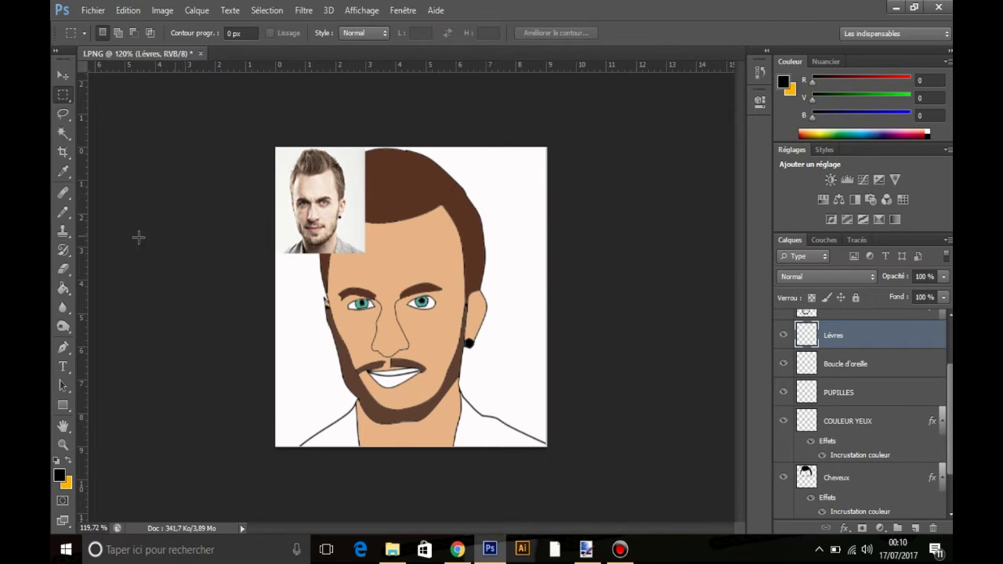
pyautogui.scroll(-1, 868, 486)
pyautogui.click(866, 503)
pyautogui.click(65, 136)
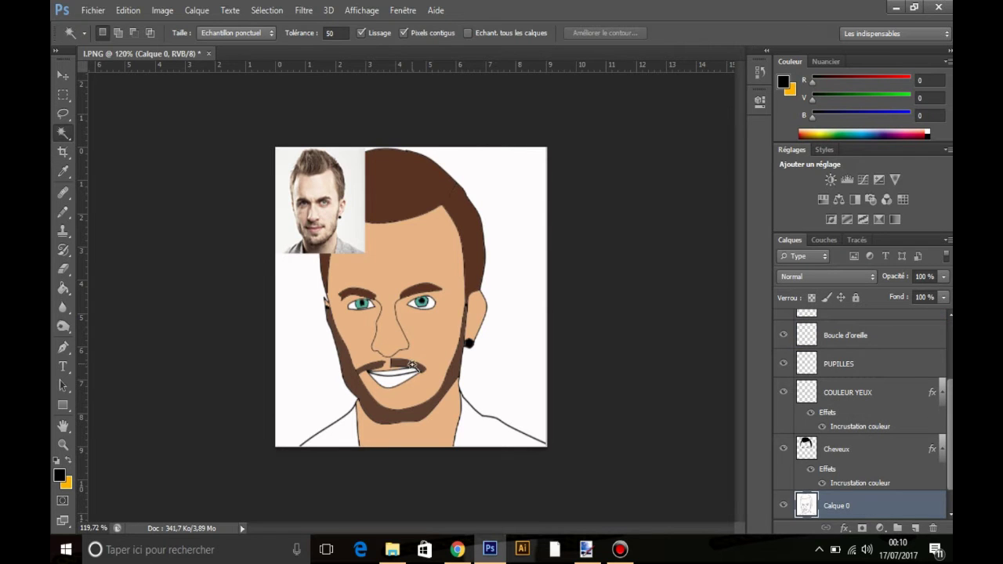
pyautogui.click(394, 384)
pyautogui.keyDown('shift'); pyautogui.click(398, 373); pyautogui.keyUp('shift')
pyautogui.scroll(1, 857, 407)
# Step: Fill the lip selection with black on the Lévres layer and deselect it
pyautogui.click(830, 342)
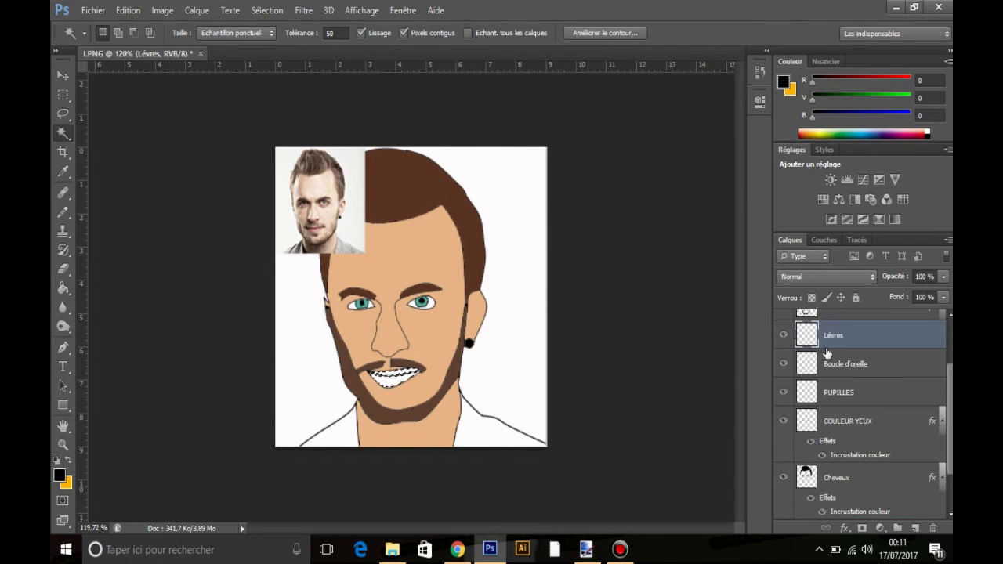
pyautogui.click(64, 289)
pyautogui.click(396, 382)
pyautogui.click(63, 97)
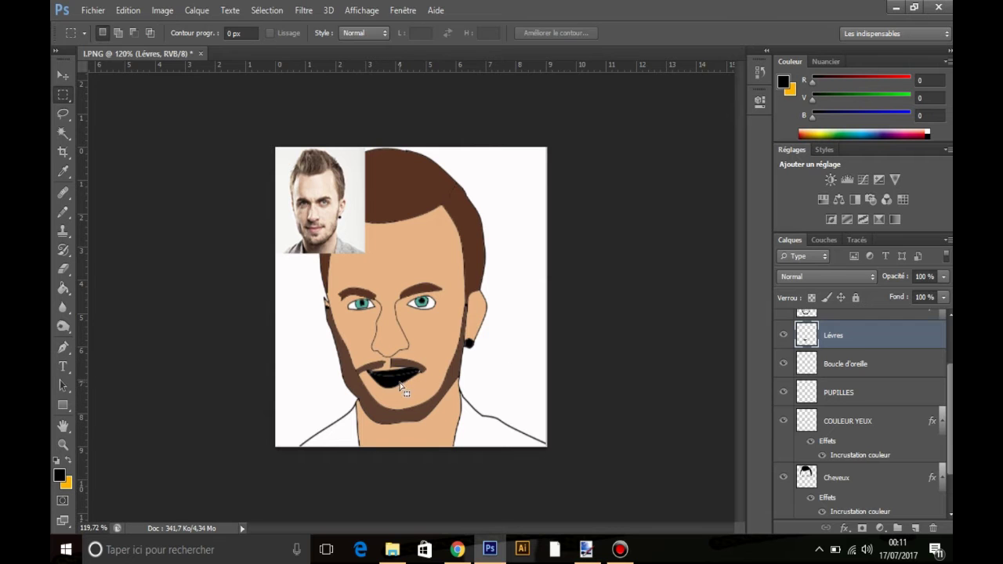
# Step: Give the Lévres layer a muted pink colour overlay, starting from a sample of the reference photo's lips
pyautogui.doubleClick(858, 337)
pyautogui.click(514, 398)
pyautogui.click(767, 272)
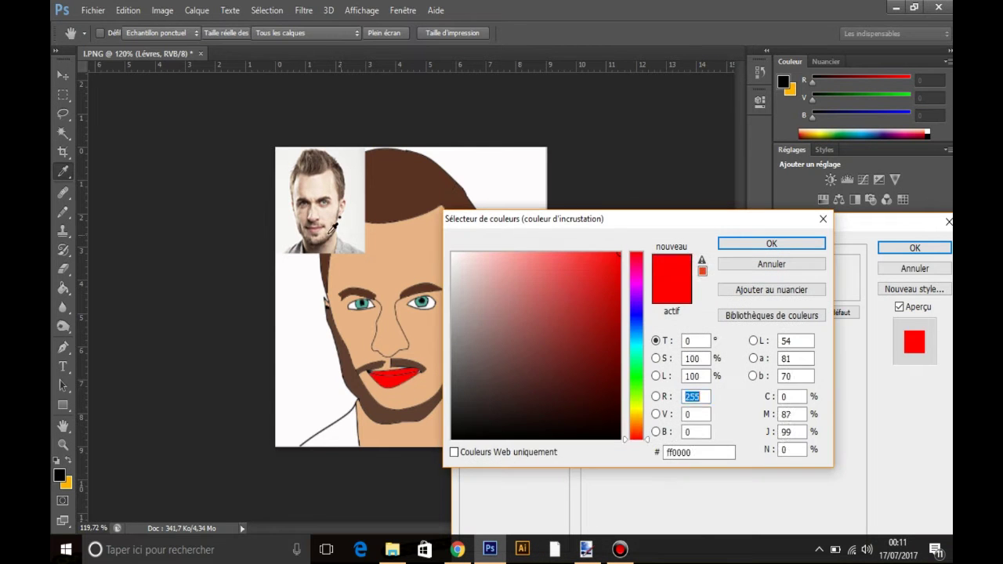
pyautogui.click(315, 230)
pyautogui.moveTo(493, 348); pyautogui.dragTo(517, 293)
pyautogui.click(771, 243)
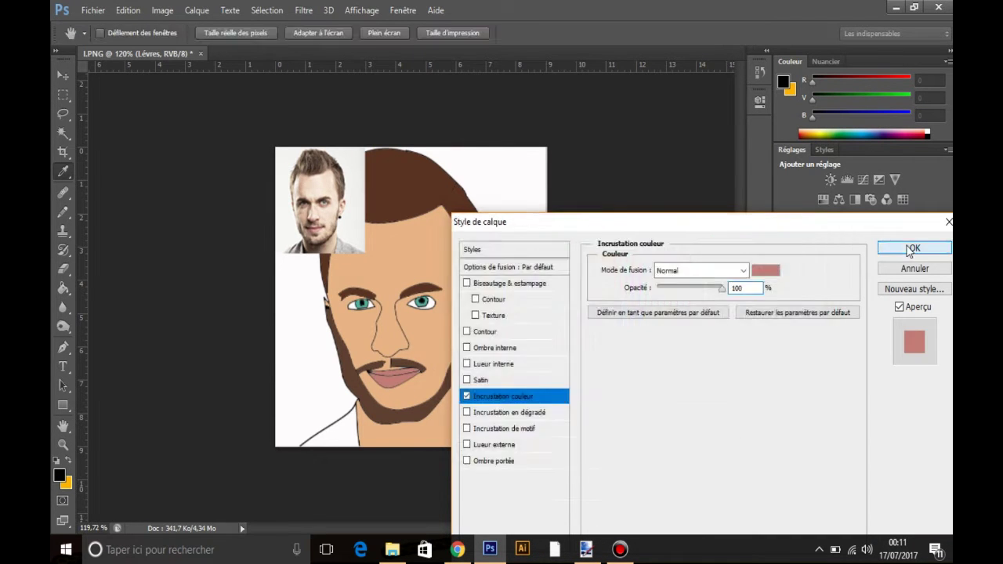
pyautogui.click(914, 248)
# Step: Create a new layer above Lévres and name it Vetement
pyautogui.scroll(3, 851, 350)
pyautogui.scroll(-3, 835, 427)
pyautogui.click(915, 528)
pyautogui.doubleClick(834, 323)
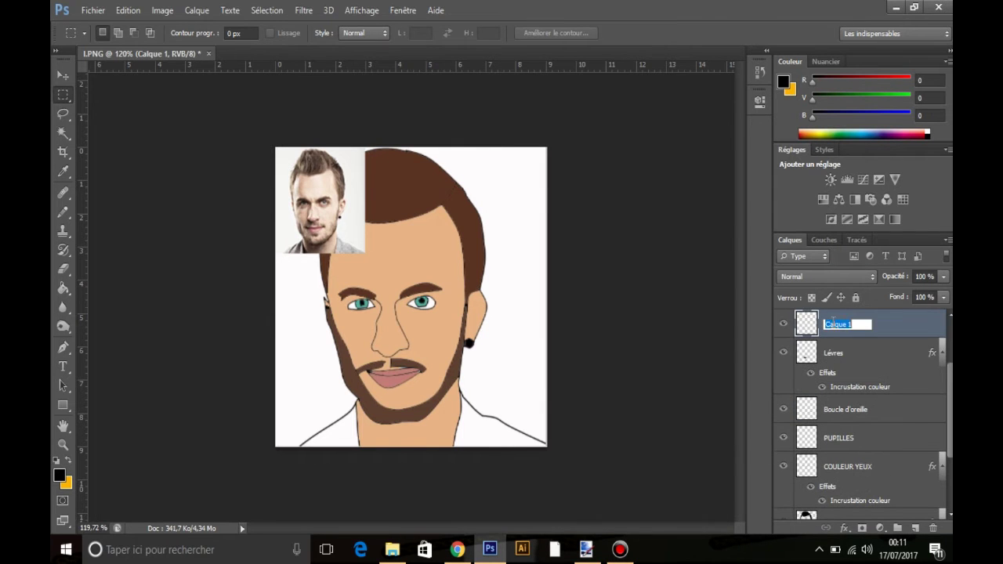
pyautogui.write('Veteme')
pyautogui.press('Return')
# Step: Select the white clothing areas on both sides of the neck on Calque 0 with the Magic Wand
pyautogui.scroll(-3, 862, 408)
pyautogui.click(836, 477)
pyautogui.click(63, 133)
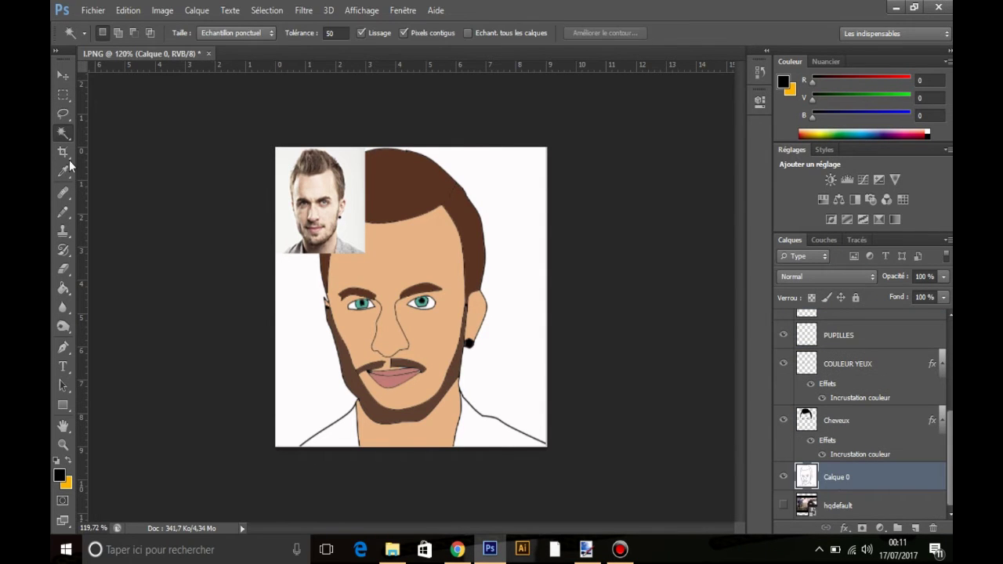
pyautogui.click(330, 448)
pyautogui.scroll(3, 842, 354)
# Step: Fill the clothing selection with black on the Vetement layer and deselect it
pyautogui.click(854, 340)
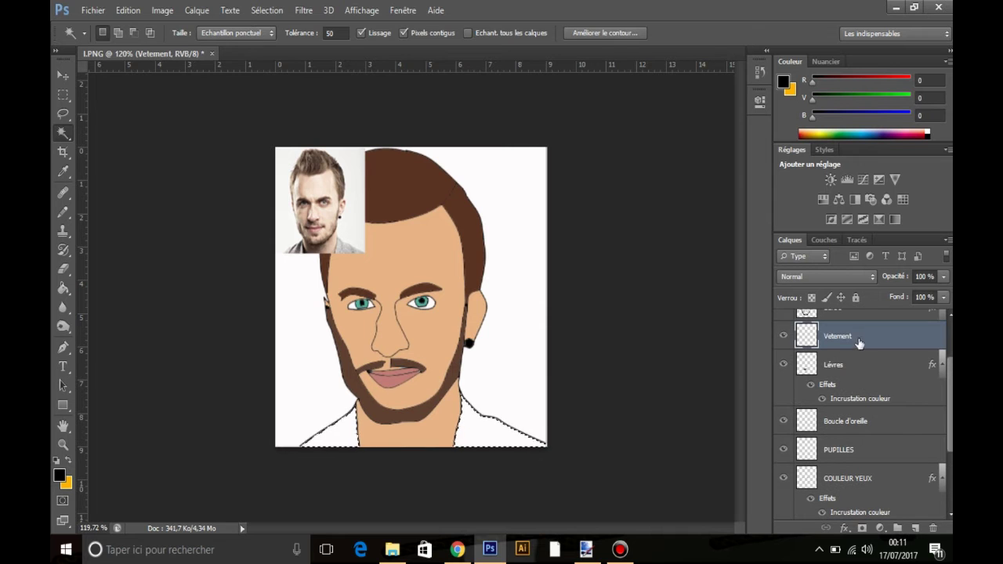
pyautogui.click(63, 288)
pyautogui.click(333, 433)
pyautogui.press('w')
pyautogui.hotkey('ctrl', 'd')
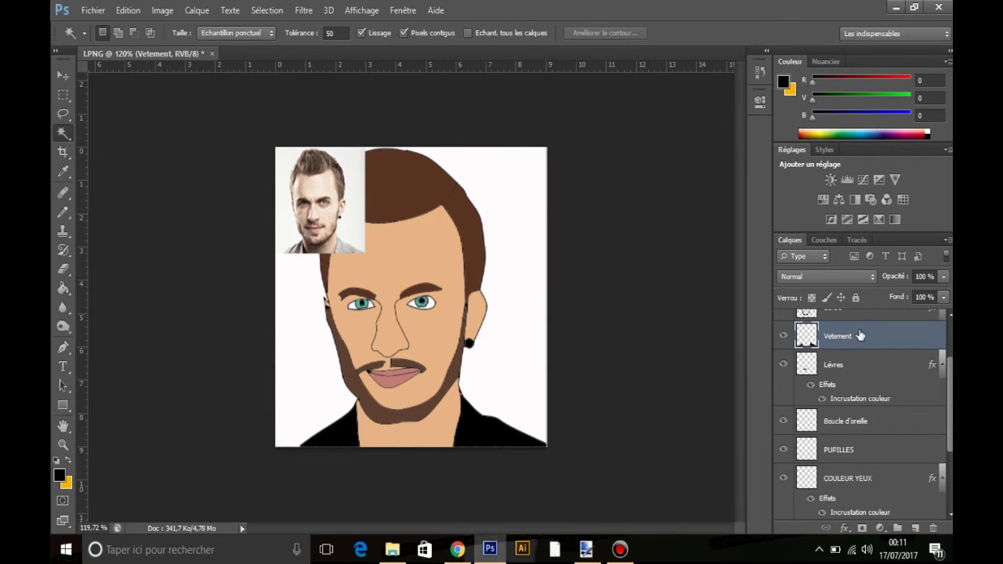
# Step: Add a pattern overlay with the grey mottled texture to the Vetement layer at 58% opacity and enlarge its scale
pyautogui.doubleClick(862, 335)
pyautogui.click(487, 429)
pyautogui.click(699, 322)
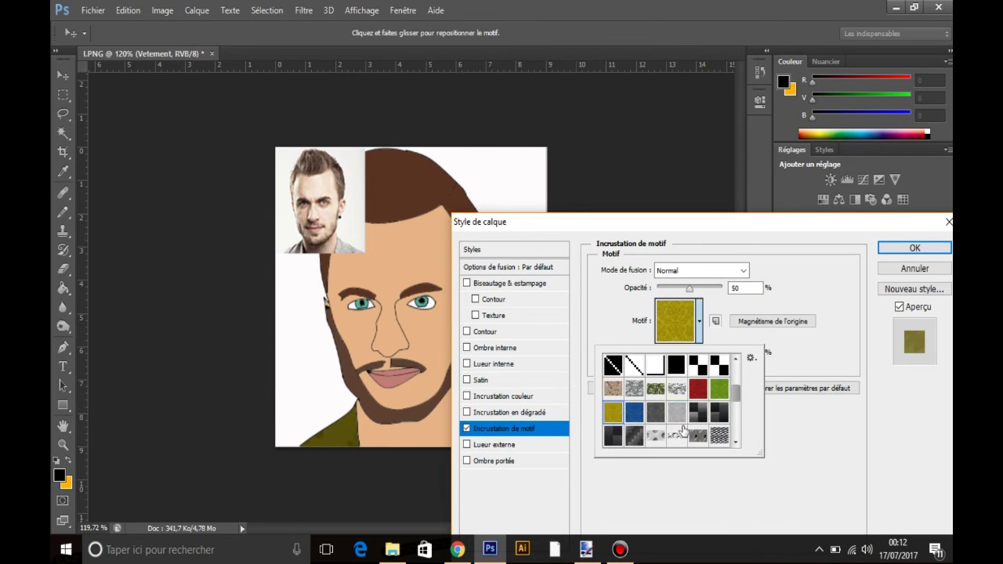
pyautogui.click(682, 433)
pyautogui.click(733, 320)
pyautogui.moveTo(710, 290)
pyautogui.mouseDown()
pyautogui.moveTo(695, 293)
pyautogui.moveTo(696, 307)
pyautogui.mouseUp()
pyautogui.moveTo(698, 352); pyautogui.dragTo(716, 358)
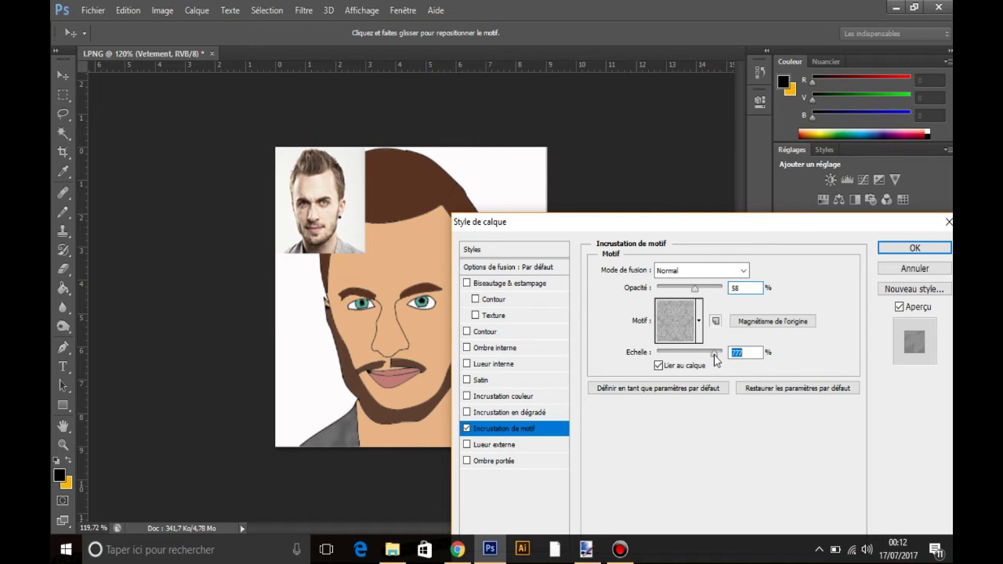
# Step: Set the clothing pattern's scale to about 443%, raise the overlay's opacity so the grey looks lighter, and apply the style
pyautogui.moveTo(696, 222); pyautogui.dragTo(817, 216)
pyautogui.moveTo(831, 347); pyautogui.dragTo(822, 347)
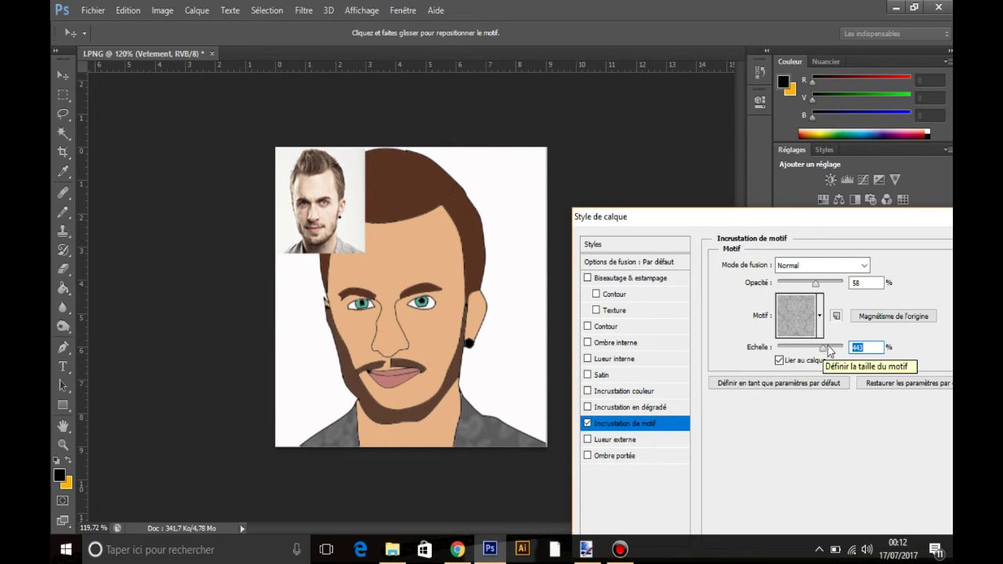
pyautogui.moveTo(816, 283); pyautogui.dragTo(836, 294)
pyautogui.press('Return')
pyautogui.press('w')
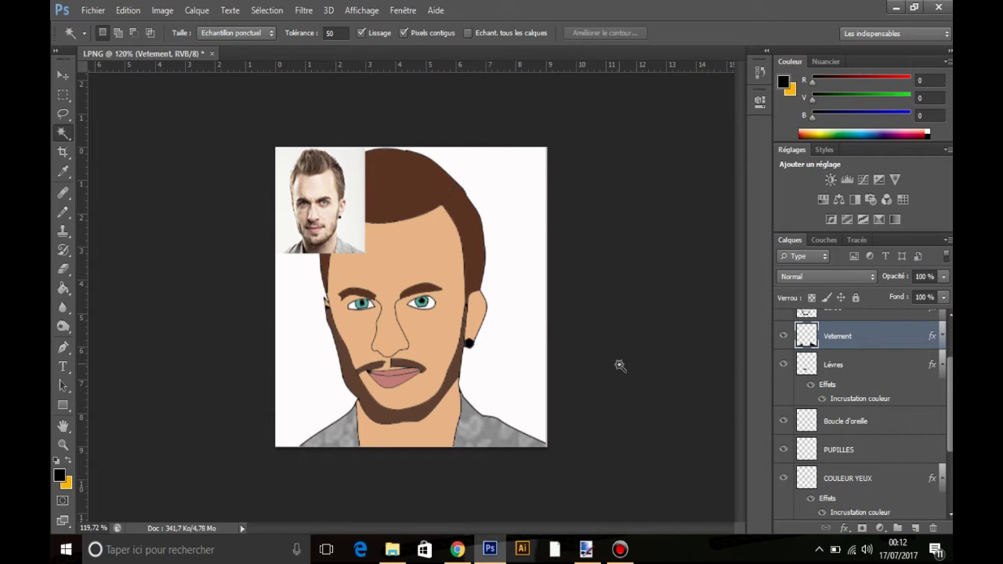
# Step: Hide the reference photo layer CG4DIku9 at the top of the layer stack
pyautogui.scroll(2, 787, 350)
pyautogui.click(783, 325)
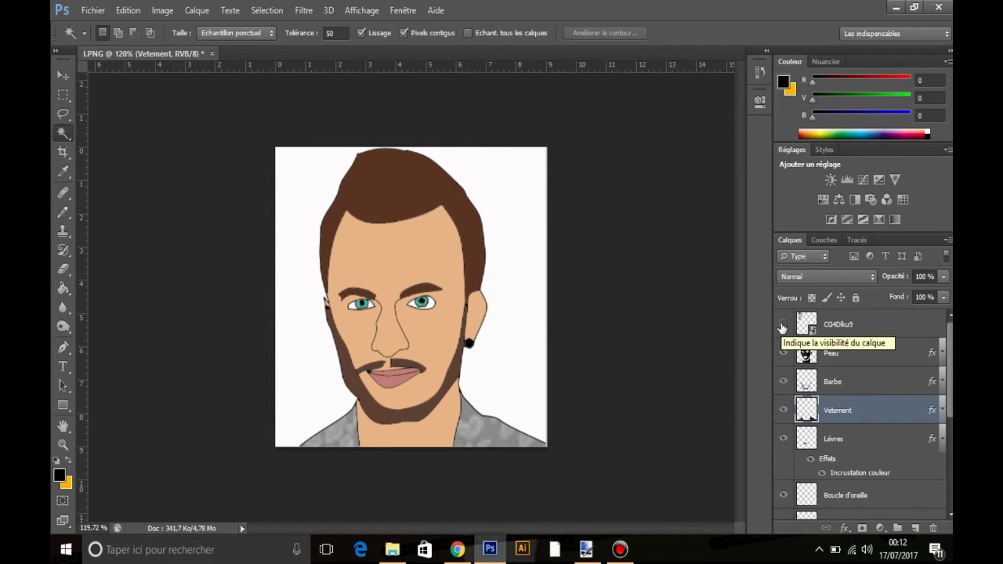
pyautogui.click(783, 324)
pyautogui.click(783, 324)
# Step: Select the hqdefault background layer, make it visible, and collapse the effects lists of Cheveux and COULEUR YEUX
pyautogui.scroll(-5, 846, 470)
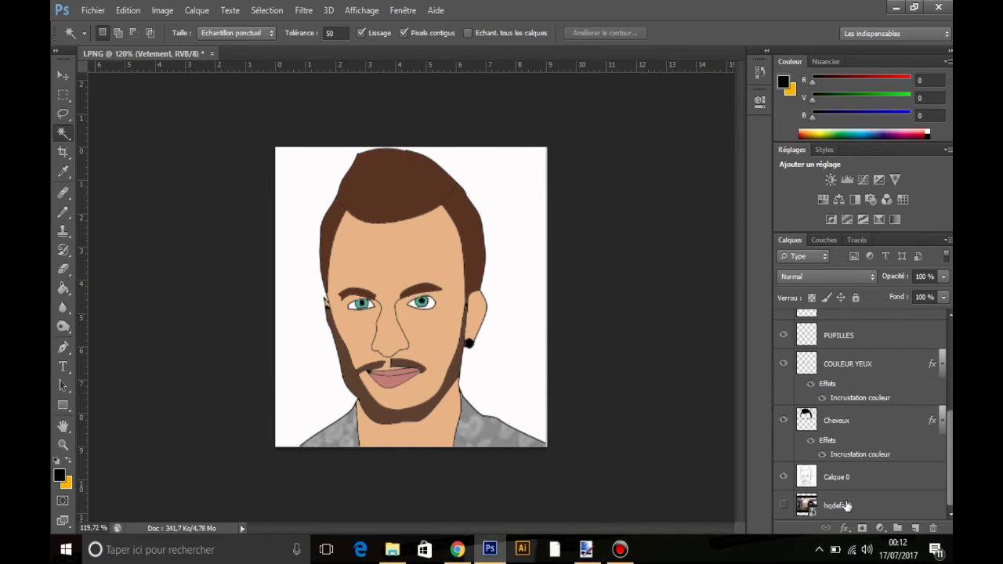
pyautogui.moveTo(857, 508)
pyautogui.mouseDown()
pyautogui.moveTo(855, 467)
pyautogui.moveTo(855, 488)
pyautogui.moveTo(844, 476)
pyautogui.moveTo(851, 508)
pyautogui.mouseUp()
pyautogui.click(941, 421)
pyautogui.click(941, 392)
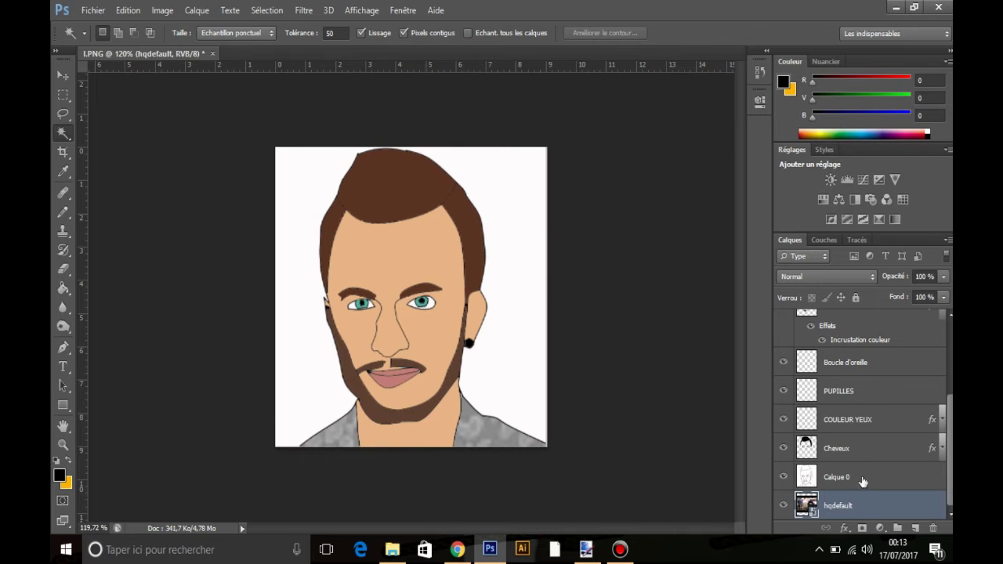
# Step: Select all portrait layers from Calque 0 up to Peau and convert them into one smart object
pyautogui.click(862, 478)
pyautogui.keyDown('shift'); pyautogui.click(860, 420); pyautogui.keyUp('shift')
pyautogui.keyDown('shift'); pyautogui.click(858, 364); pyautogui.keyUp('shift')
pyautogui.scroll(3, 857, 350)
pyautogui.keyDown('shift'); pyautogui.click(862, 345); pyautogui.keyUp('shift')
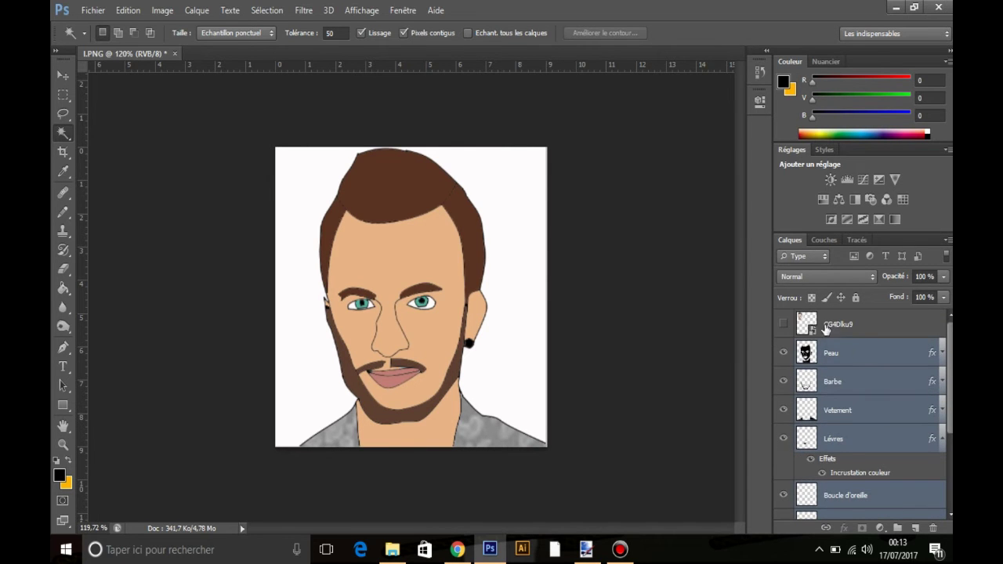
pyautogui.rightClick(850, 352)
pyautogui.click(566, 150)
# Step: Show the reference photo layer CG4DIku9 again and delete it
pyautogui.click(839, 325)
pyautogui.click(784, 324)
pyautogui.rightClick(914, 329)
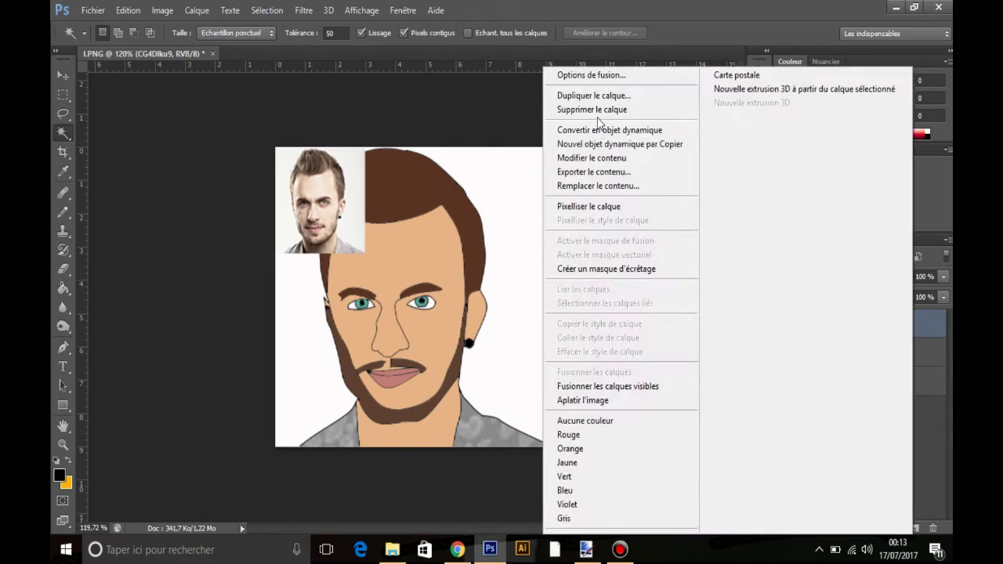
pyautogui.click(595, 110)
pyautogui.click(454, 220)
# Step: Rasterize the Peau layer and delete the white background around the portrait using a Magic Wand selection
pyautogui.click(854, 325)
pyautogui.click(526, 288)
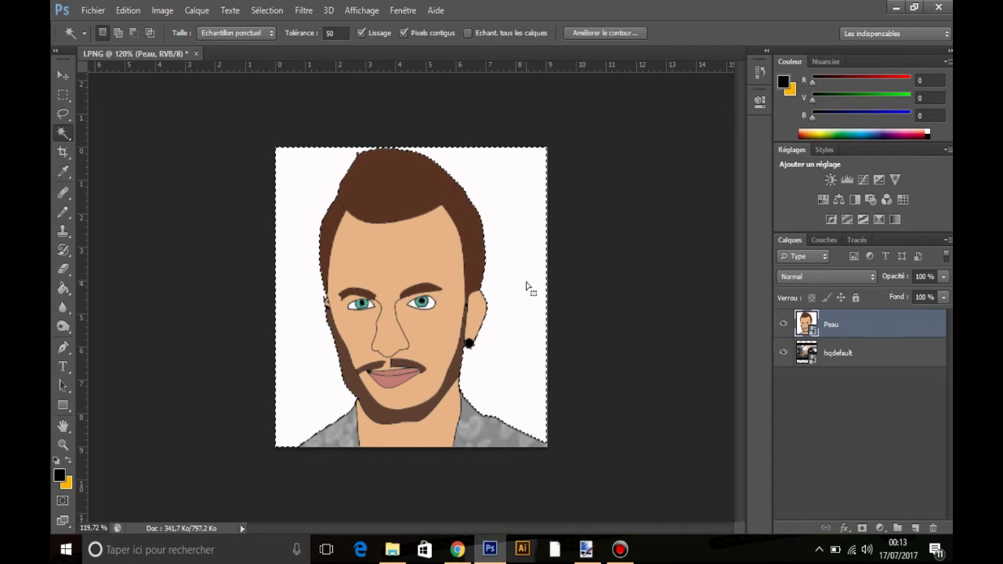
pyautogui.rightClick(840, 325)
pyautogui.click(541, 206)
pyautogui.press('Delete')
pyautogui.hotkey('ctrl', 'd')
# Step: Enlarge and reposition the hqdefault photo so it fills the canvas with the gaming chair behind the portrait
pyautogui.click(849, 353)
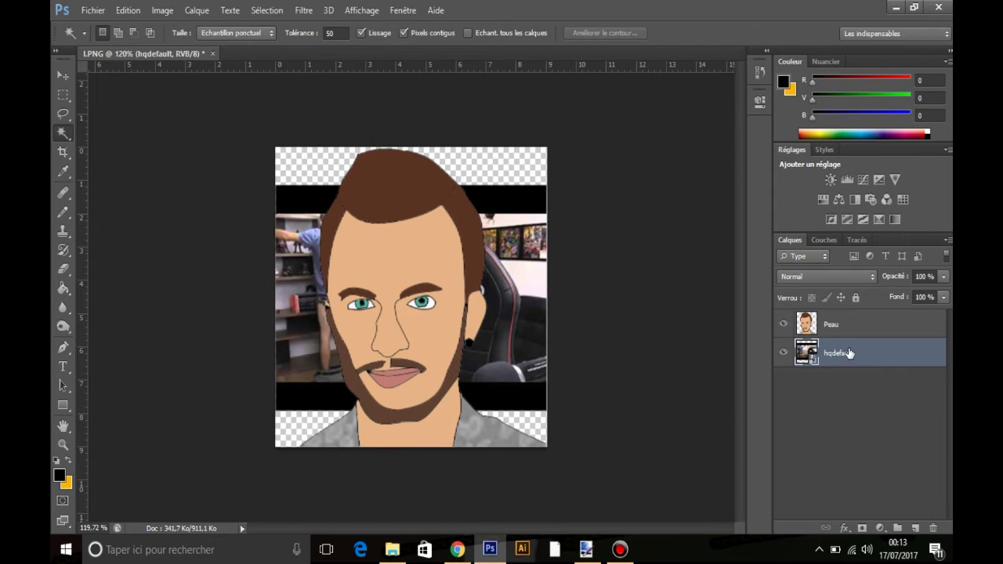
pyautogui.hotkey('ctrl', 't')
pyautogui.moveTo(275, 185); pyautogui.dragTo(85, 117)
pyautogui.moveTo(258, 267); pyautogui.dragTo(402, 267)
pyautogui.moveTo(230, 412); pyautogui.dragTo(50, 507)
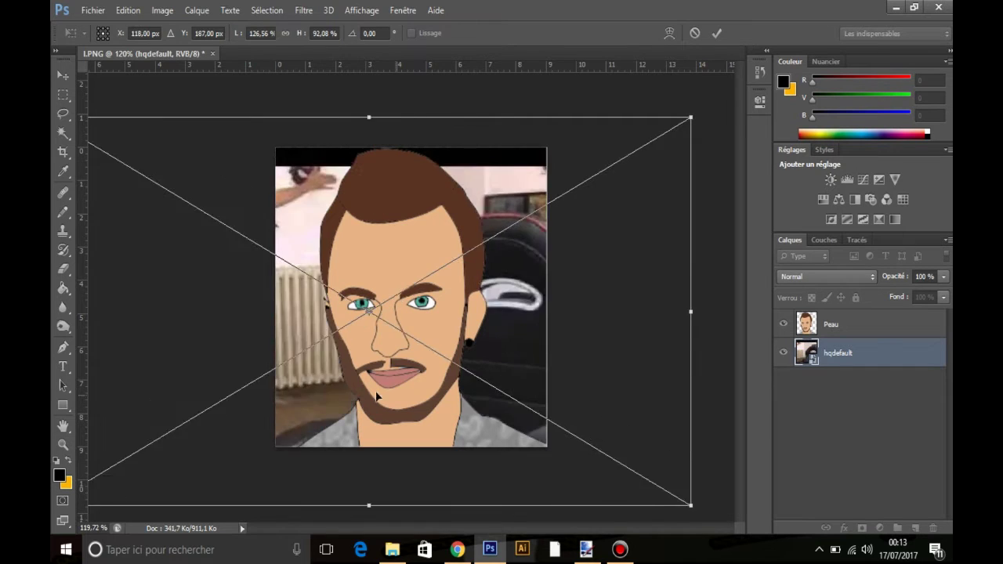
pyautogui.moveTo(392, 395); pyautogui.dragTo(314, 382)
pyautogui.moveTo(517, 367); pyautogui.dragTo(514, 359)
pyautogui.moveTo(610, 484); pyautogui.dragTo(628, 519)
pyautogui.moveTo(504, 383); pyautogui.dragTo(493, 378)
pyautogui.rightClick(493, 145)
pyautogui.click(530, 155)
# Step: Set the Peau layer's black Contour stroke to 2 px, centred position and 65% opacity
pyautogui.click(887, 330)
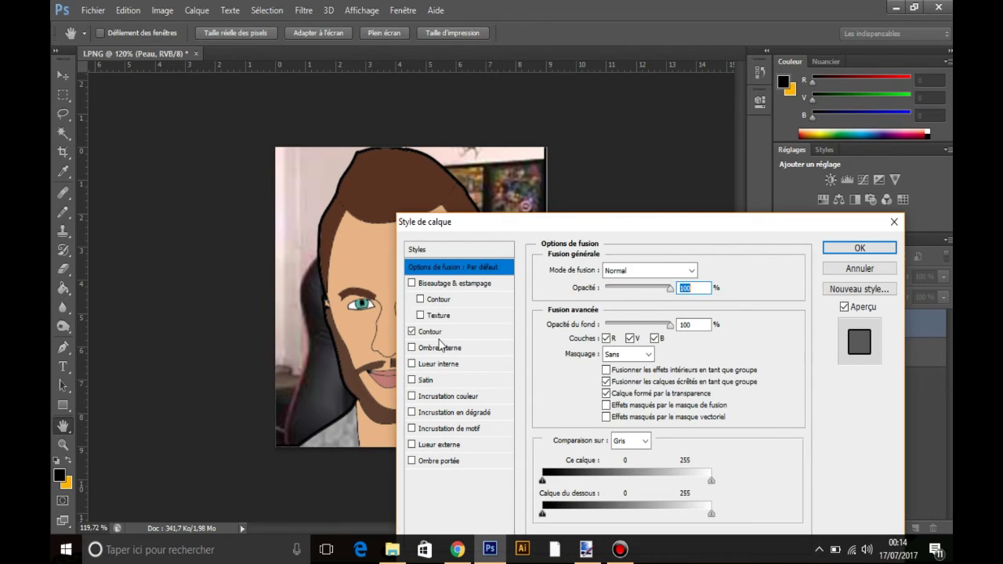
pyautogui.click(429, 331)
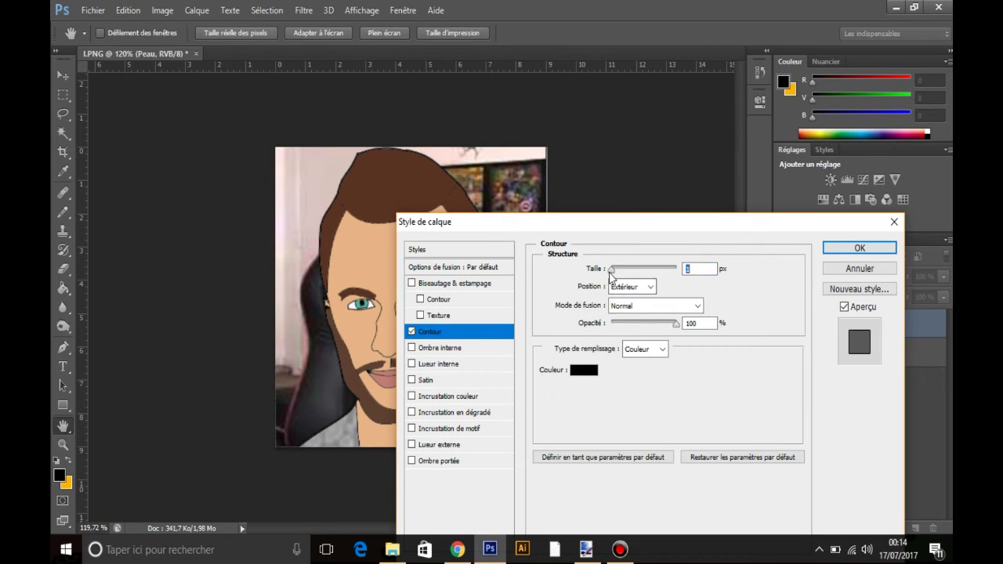
pyautogui.click(628, 289)
pyautogui.click(628, 326)
pyautogui.moveTo(676, 323); pyautogui.dragTo(642, 323)
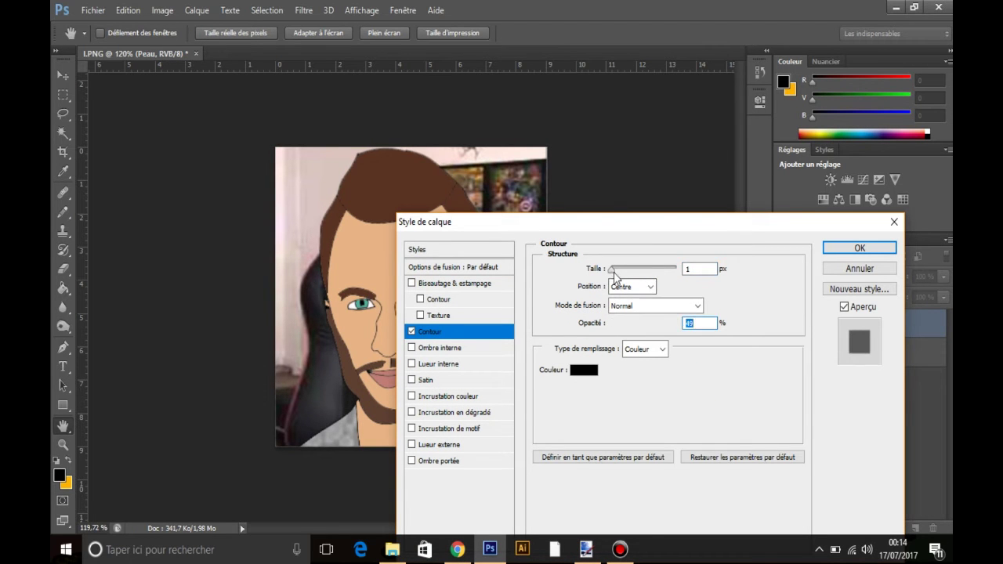
pyautogui.moveTo(611, 270); pyautogui.dragTo(614, 270)
pyautogui.write('2')
pyautogui.moveTo(642, 324); pyautogui.dragTo(649, 339)
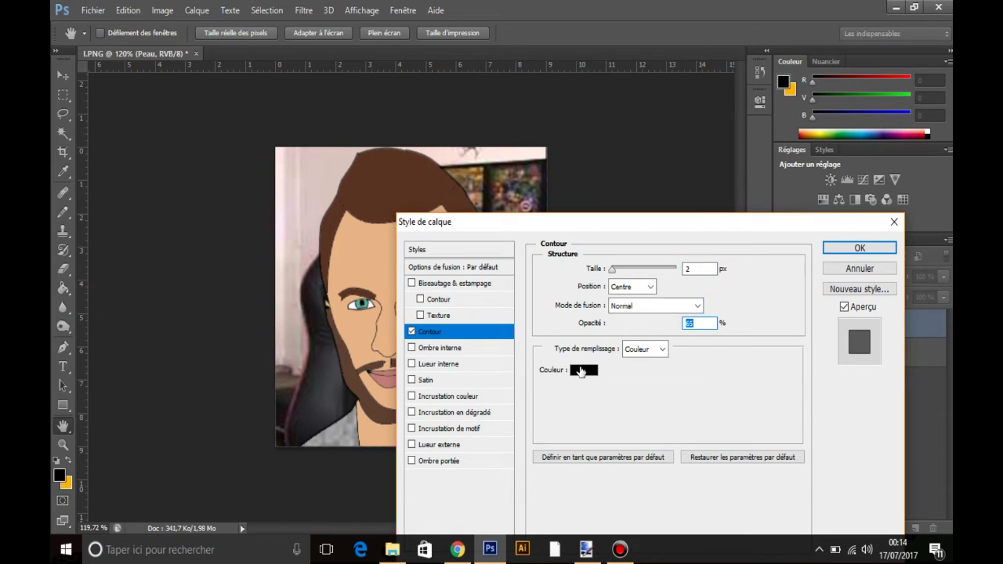
# Step: Change the Peau stroke's colour to white, its size to 1 px and its opacity to about 48%, and apply the style
pyautogui.click(583, 370)
pyautogui.click(453, 258)
pyautogui.click(825, 249)
pyautogui.moveTo(652, 323)
pyautogui.mouseDown()
pyautogui.moveTo(622, 327)
pyautogui.moveTo(636, 326)
pyautogui.mouseUp()
pyautogui.moveTo(612, 270); pyautogui.dragTo(608, 270)
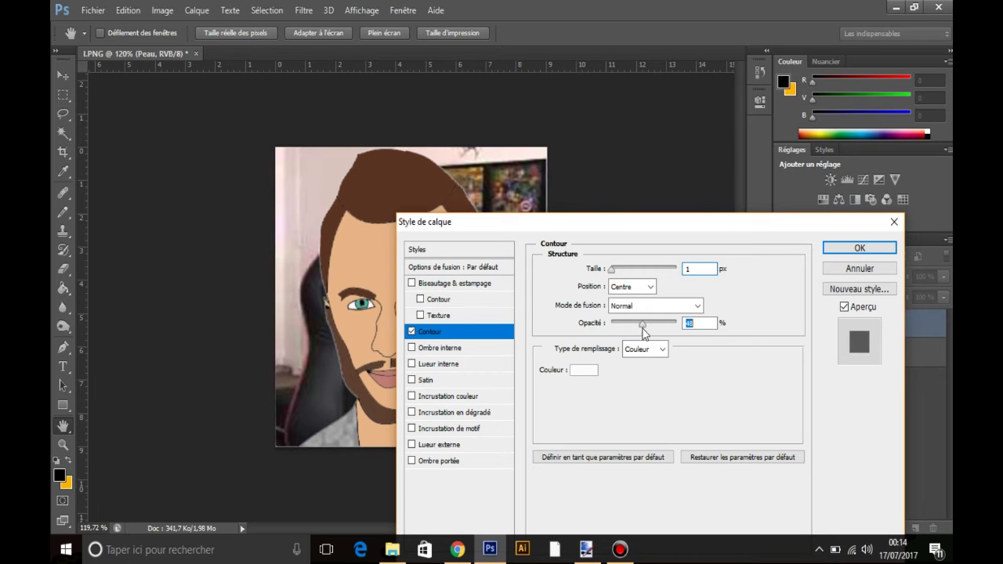
pyautogui.moveTo(644, 226)
pyautogui.mouseDown()
pyautogui.moveTo(601, 458)
pyautogui.moveTo(729, 242)
pyautogui.mouseUp()
pyautogui.click(919, 264)
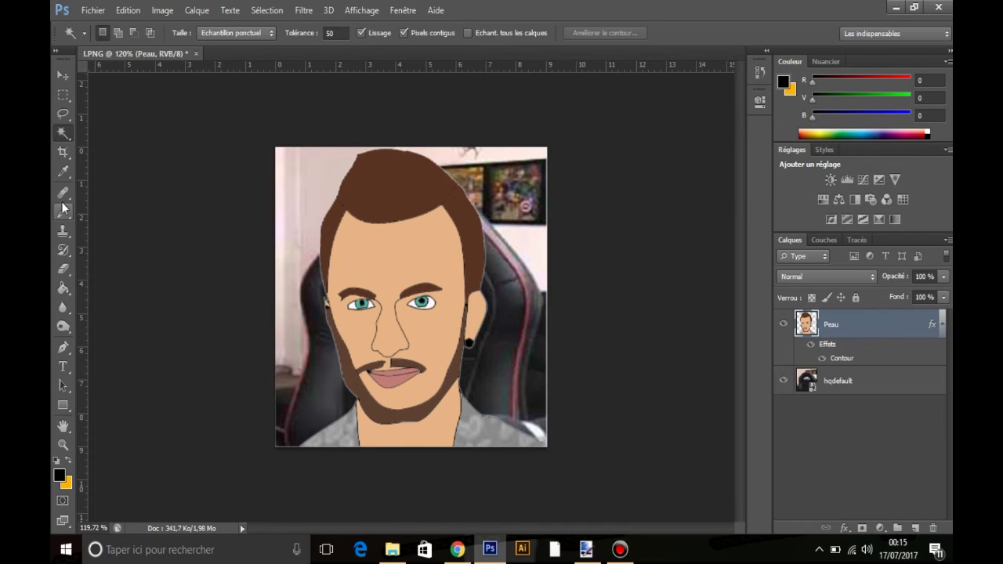
# Step: Erase the leftover strip along the canvas's right edge on the Peau layer and collapse the layer's effects list
pyautogui.click(62, 269)
pyautogui.moveTo(550, 300); pyautogui.dragTo(551, 450)
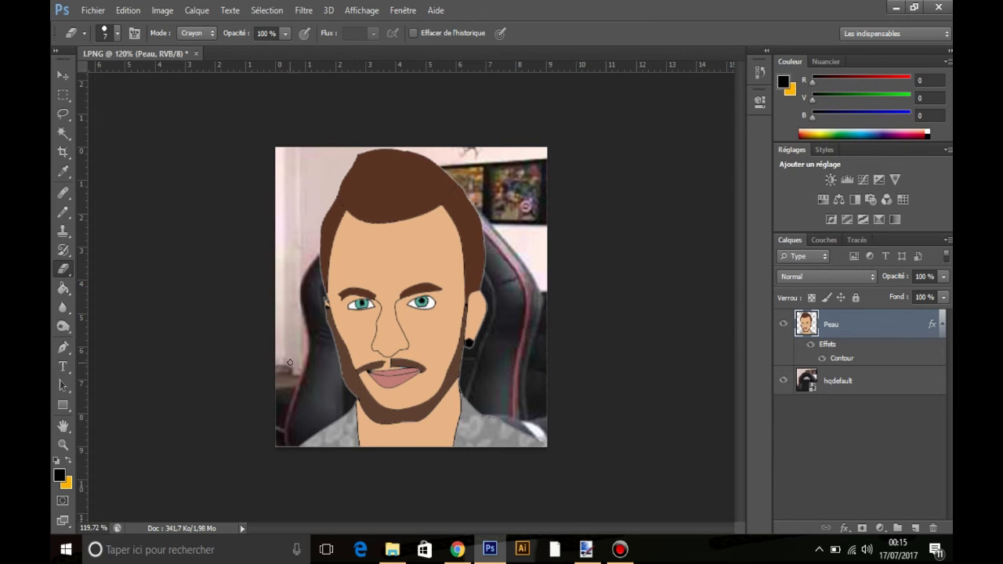
pyautogui.click(942, 323)
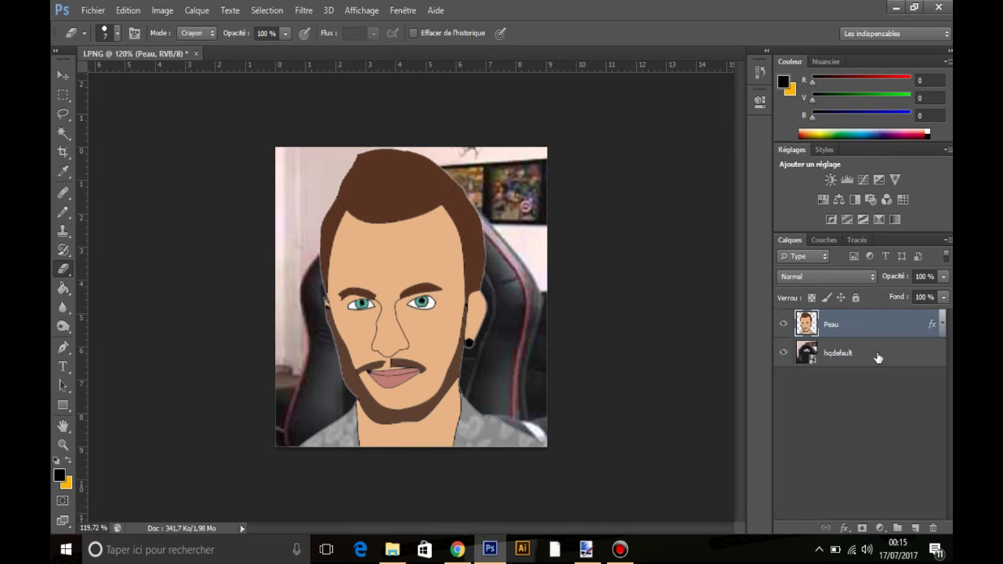
# Step: Blur the hqdefault background layer with a Gaussian blur of about 3.5 pixels and collapse its smart filter list
pyautogui.click(876, 354)
pyautogui.click(304, 10)
pyautogui.moveTo(391, 159)
pyautogui.click(535, 277)
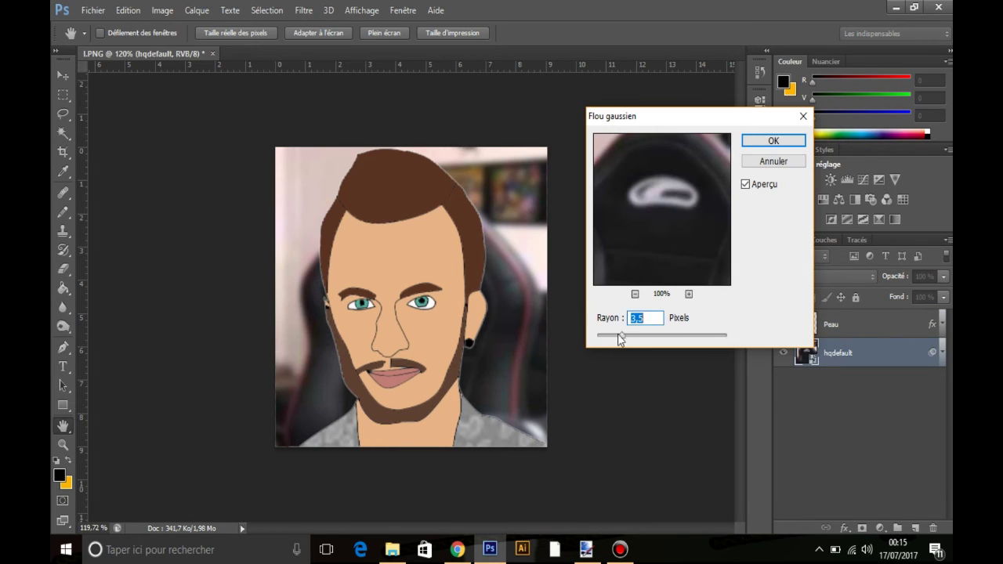
pyautogui.moveTo(618, 339); pyautogui.dragTo(623, 343)
pyautogui.press('Return')
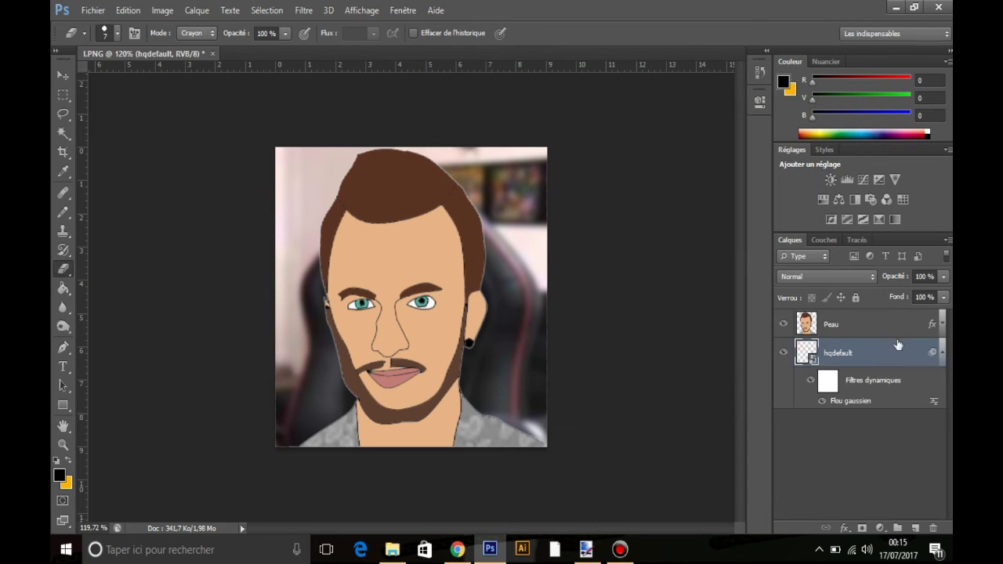
pyautogui.click(941, 353)
# Step: Activate the Lasso tool with the hqdefault layer selected
pyautogui.press('v')
pyautogui.click(64, 114)
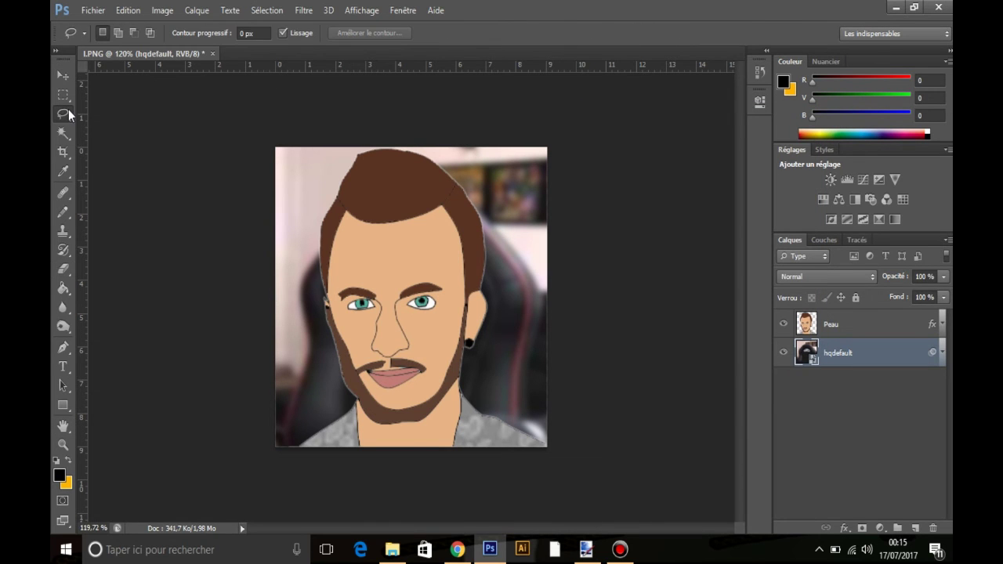